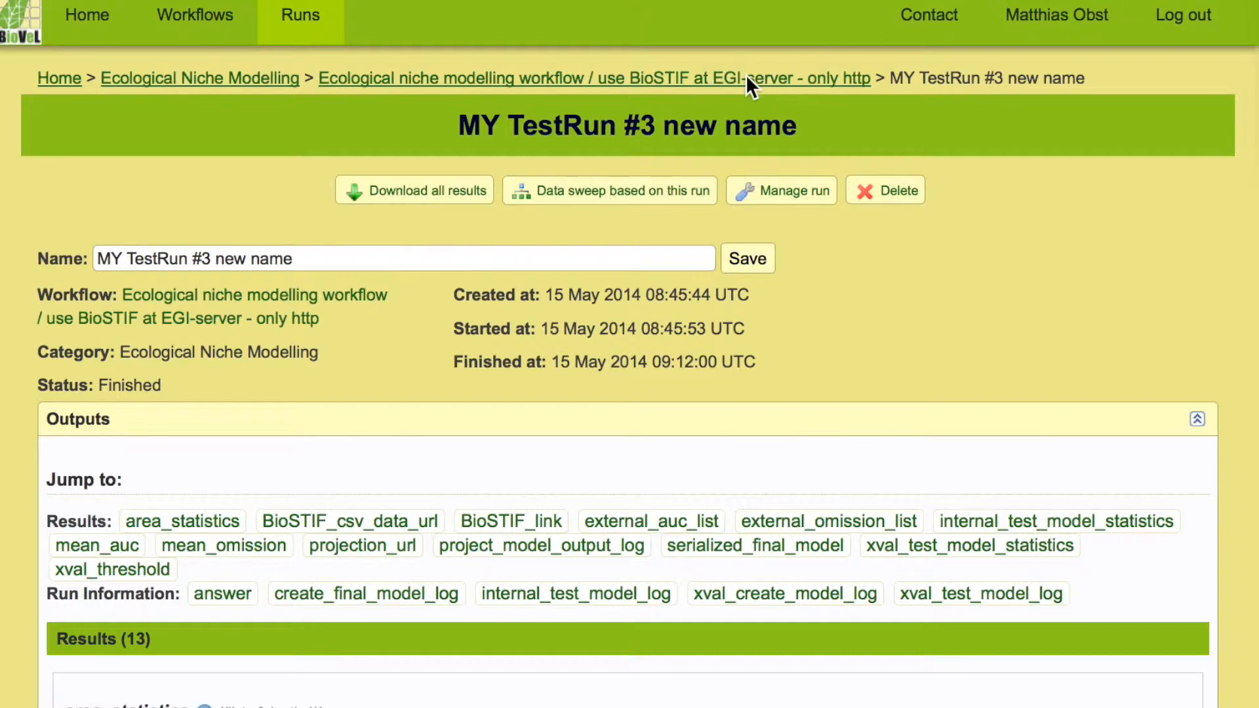
- Follow the BioSTIF_link result in the outputs of MY TestRun #3 new name to open its interactive map
scroll(753, 384, down, 10)
scroll(753, 382, down, 10)
scroll(753, 382, up, 20)
right_click(637, 522)
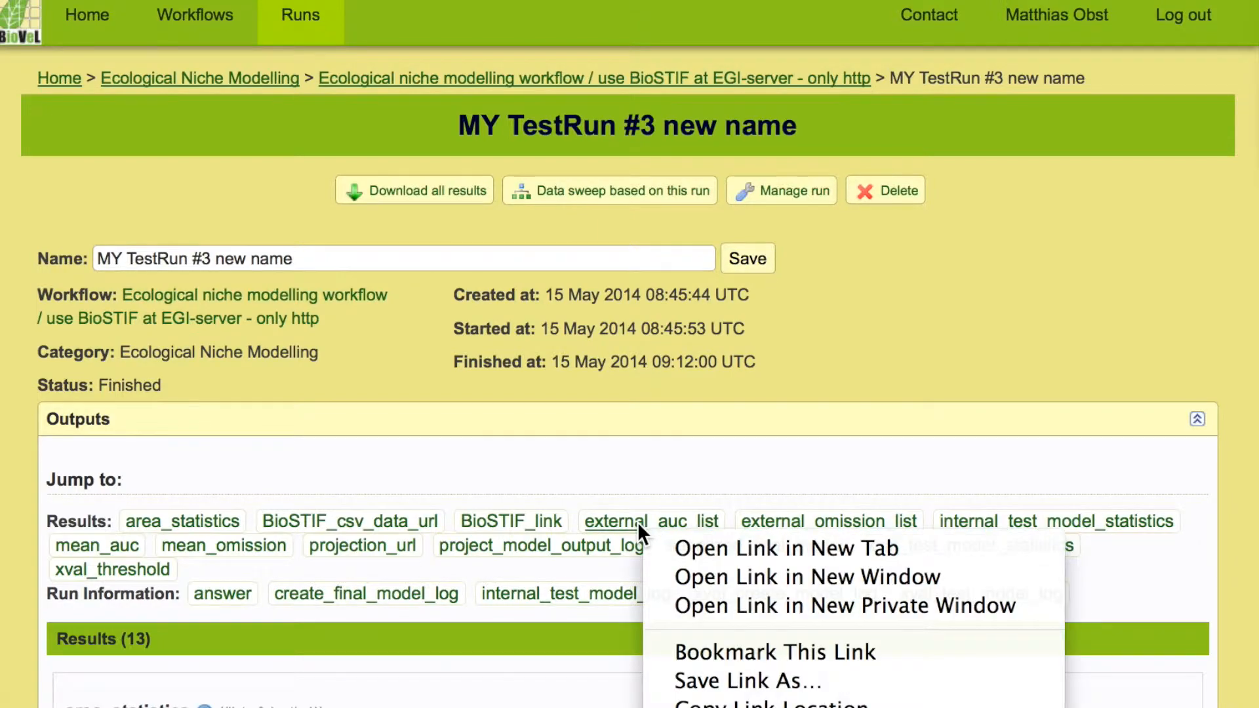
click(586, 465)
scroll(587, 464, down, 15)
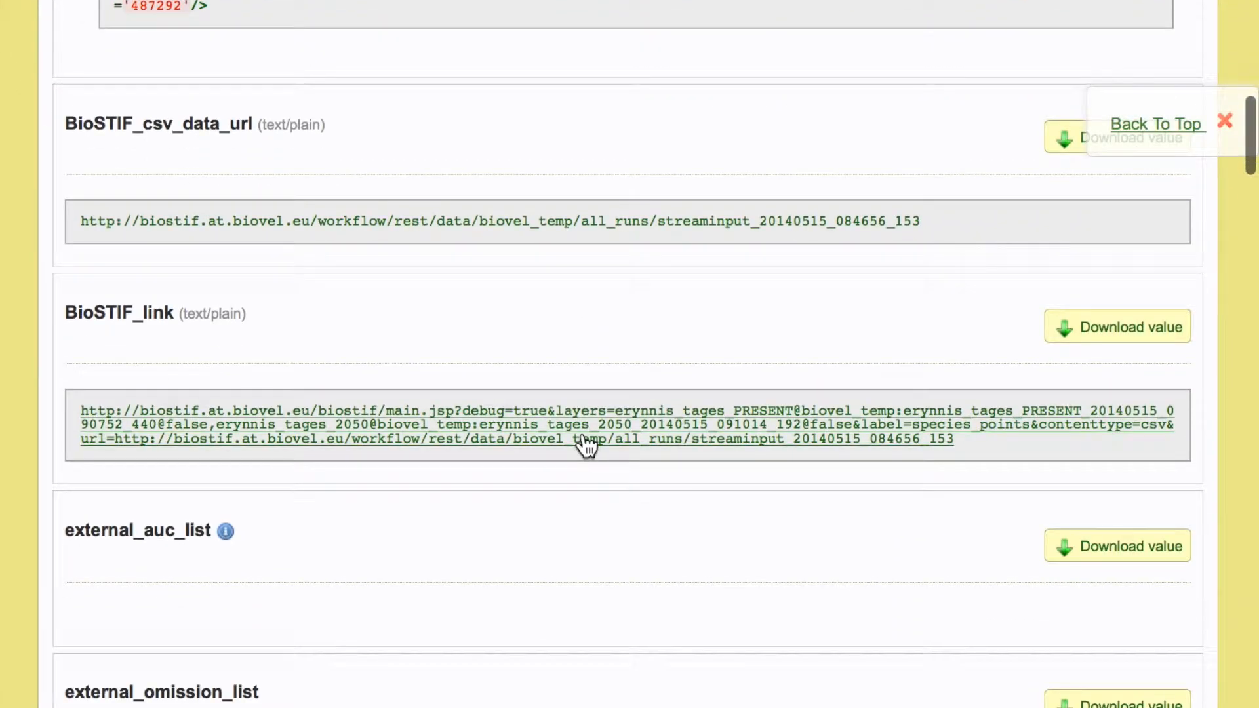
click(582, 436)
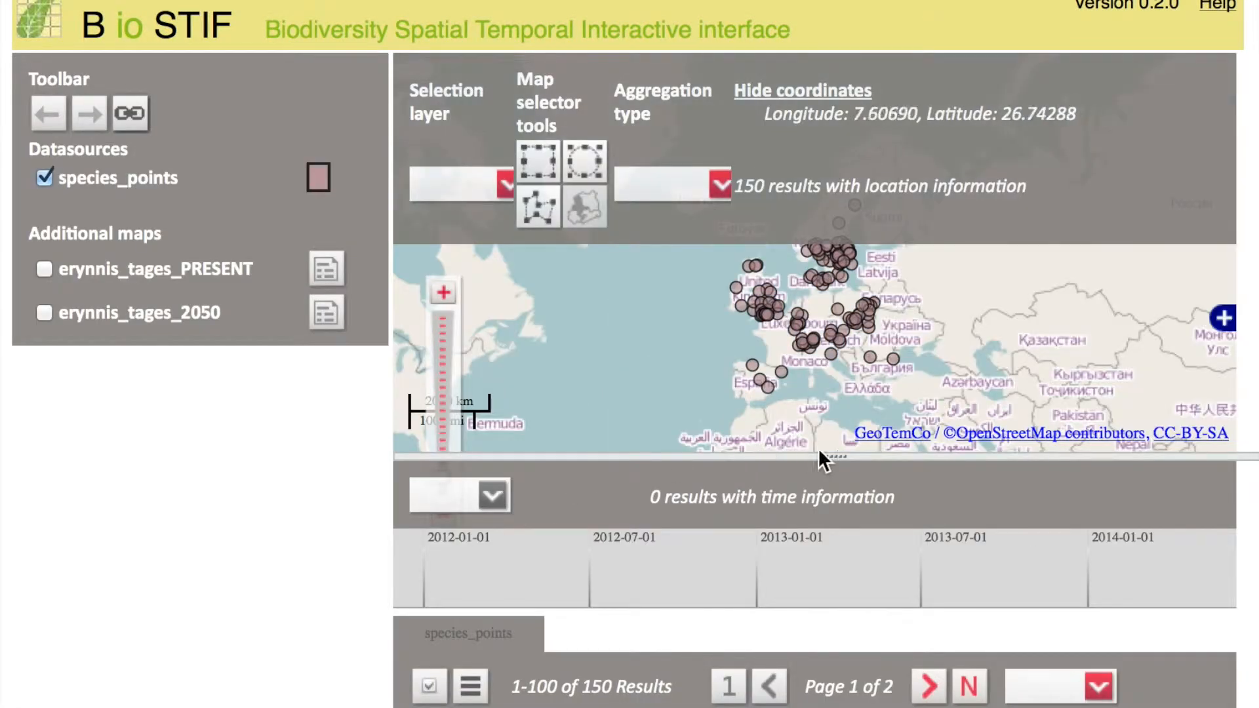
- Enlarge the map area and display the erynnis_tages_PRESENT layer with the species points
drag(838, 452, 801, 665)
click(44, 269)
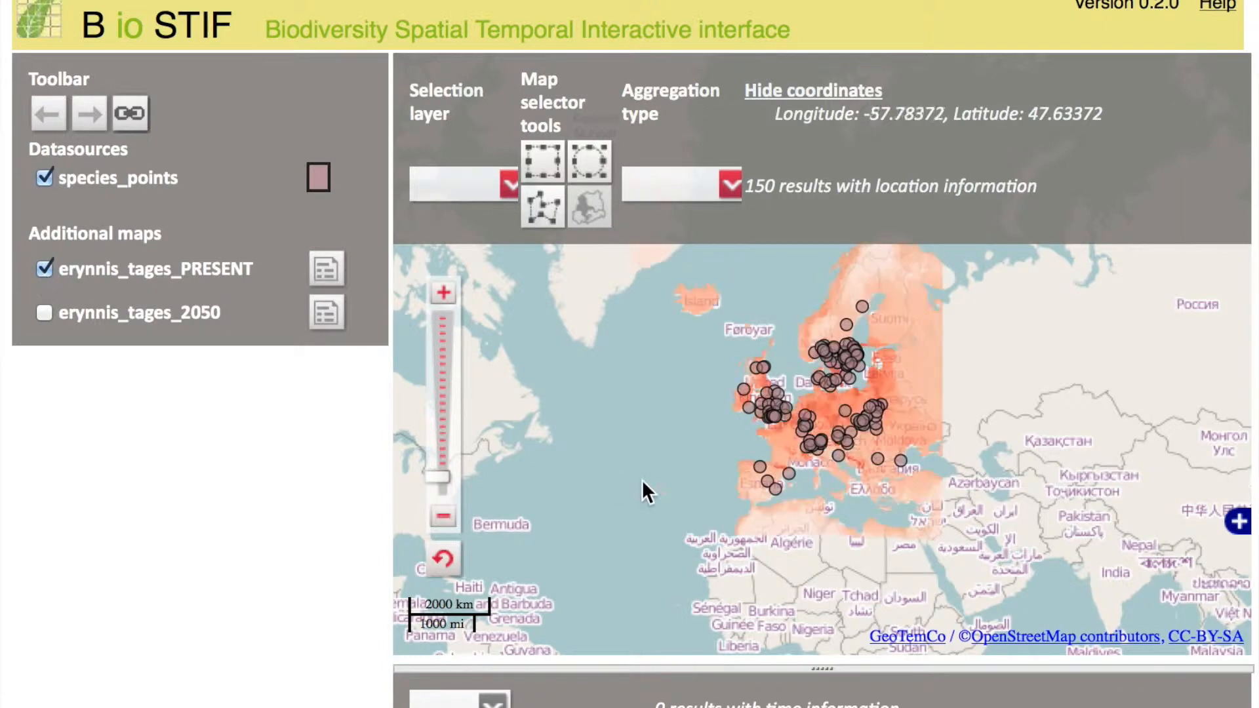
drag(663, 340, 631, 399)
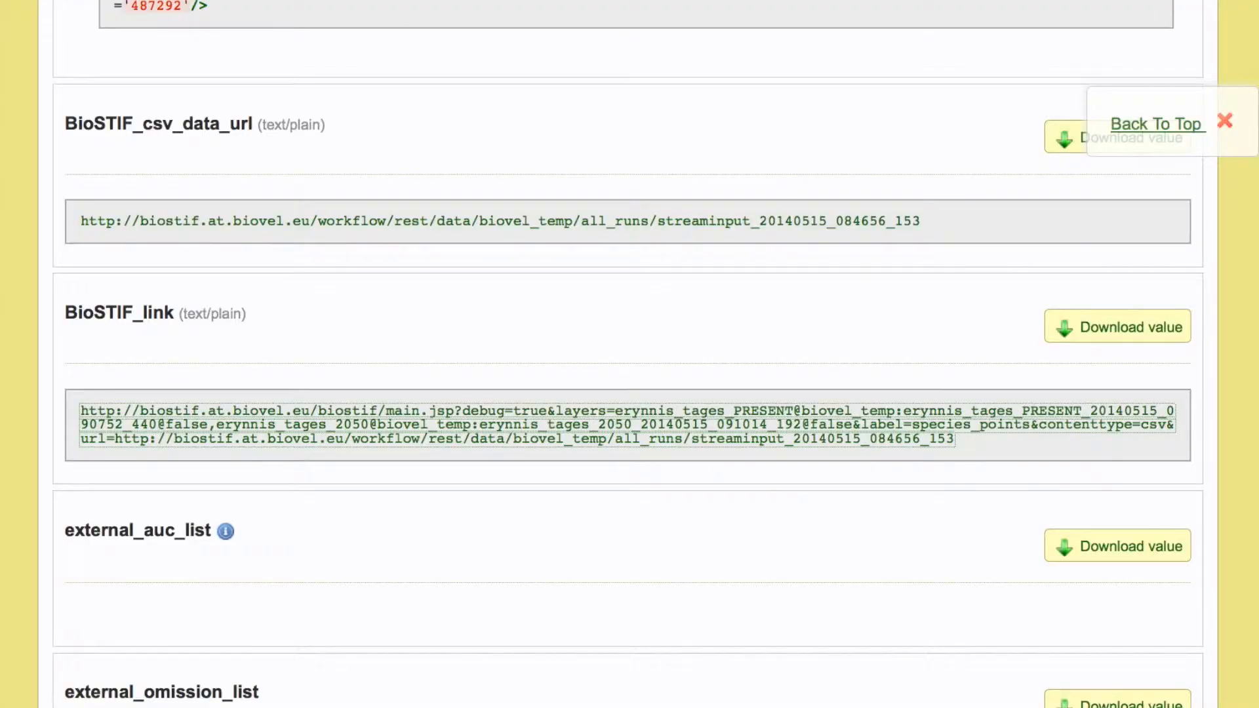
- Return to the test run's page and create a new data sweep based on that run
scroll(620, 348, up, 20)
scroll(620, 348, down, 2)
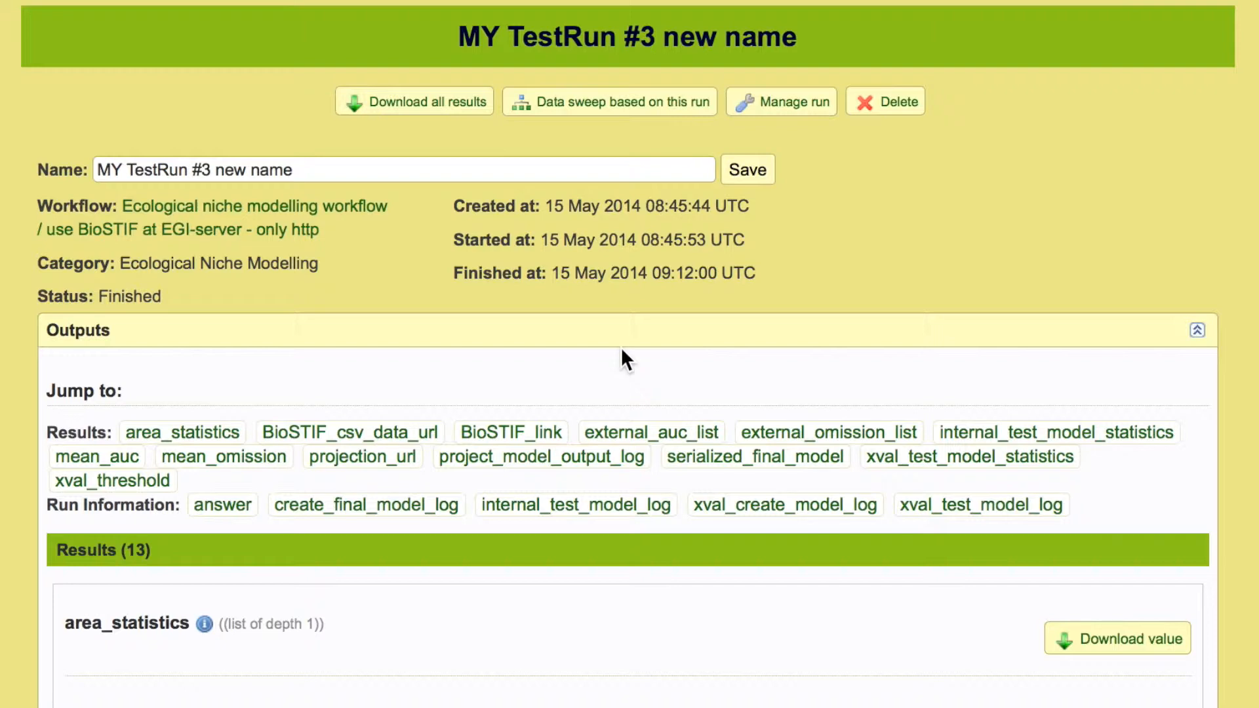
click(572, 116)
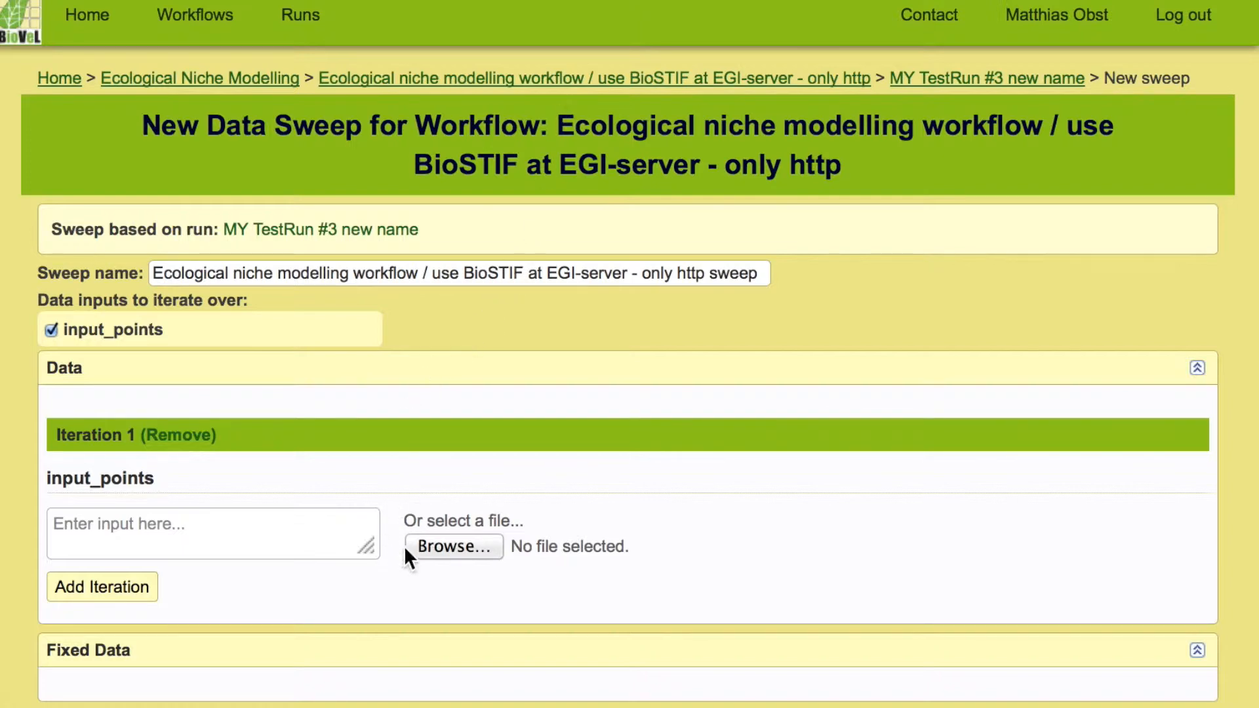
- Select erynnis_tages_150.csv from the Demo and sweep folder as the input_points file for Iteration 1
click(438, 545)
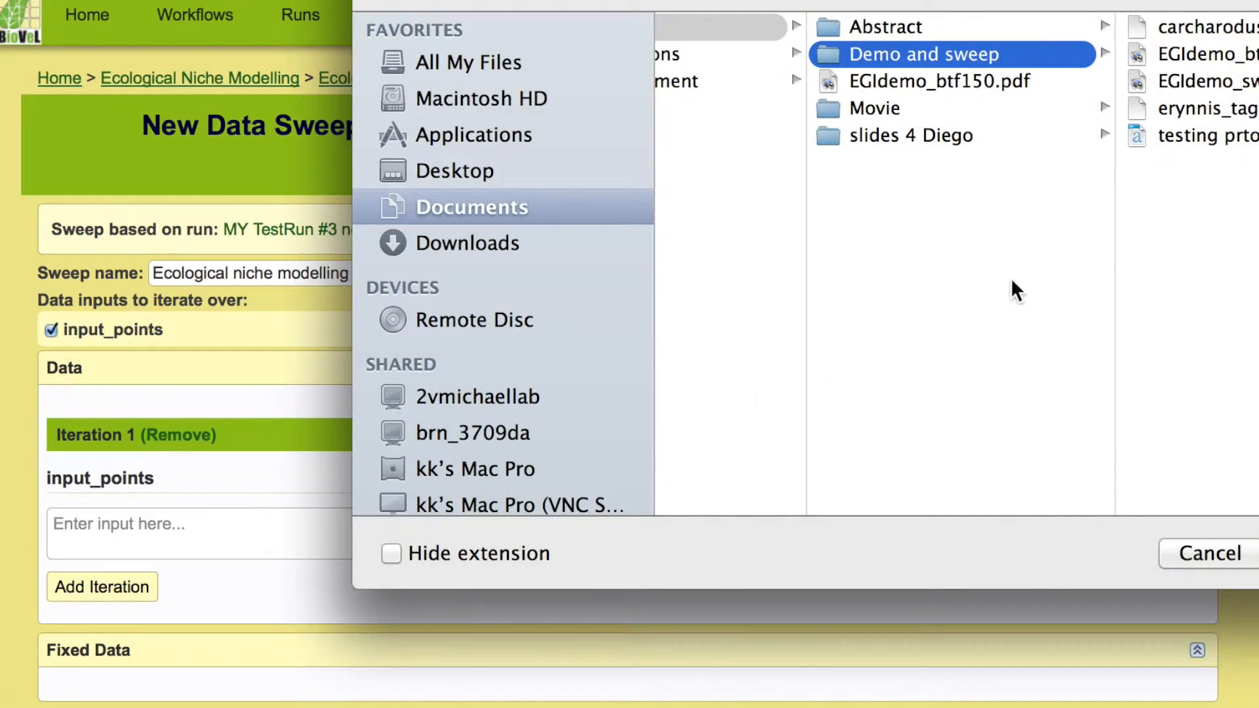
drag(990, 0, 750, 1)
click(974, 175)
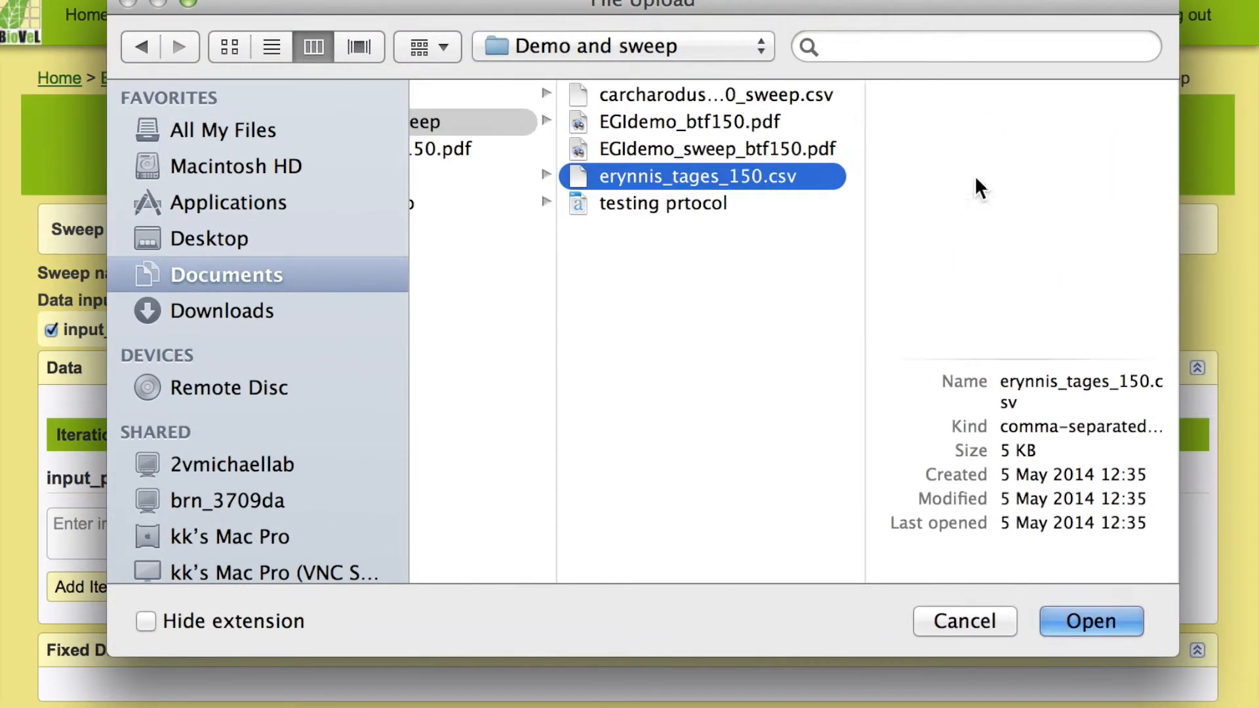
key(Return)
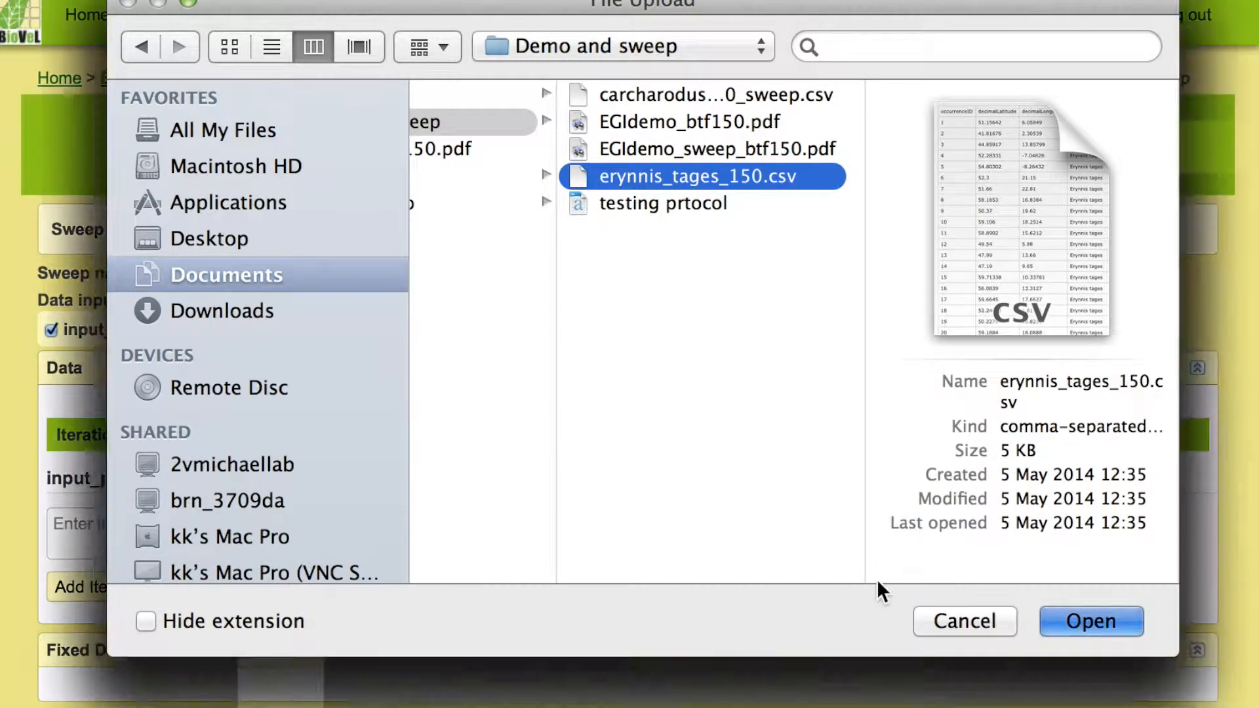
- Add a second iteration and select carcharodus_alceae_150_sweep.csv as its input_points file
scroll(546, 548, down, 5)
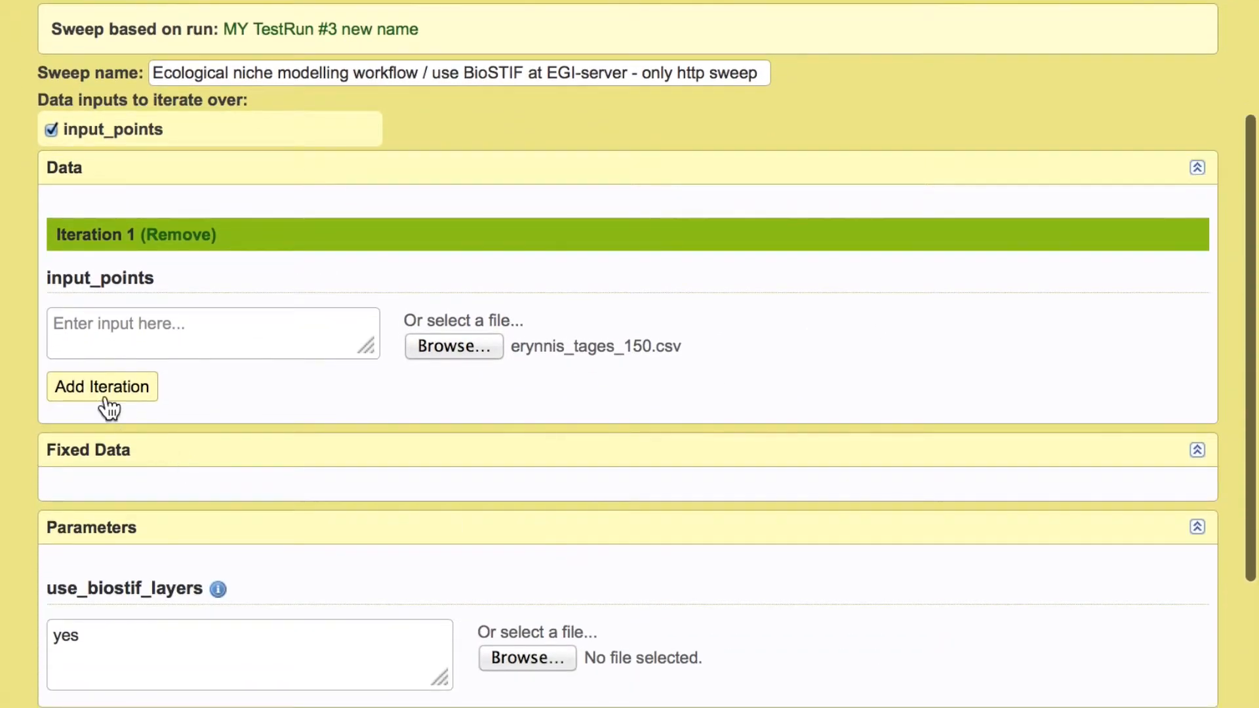
click(105, 390)
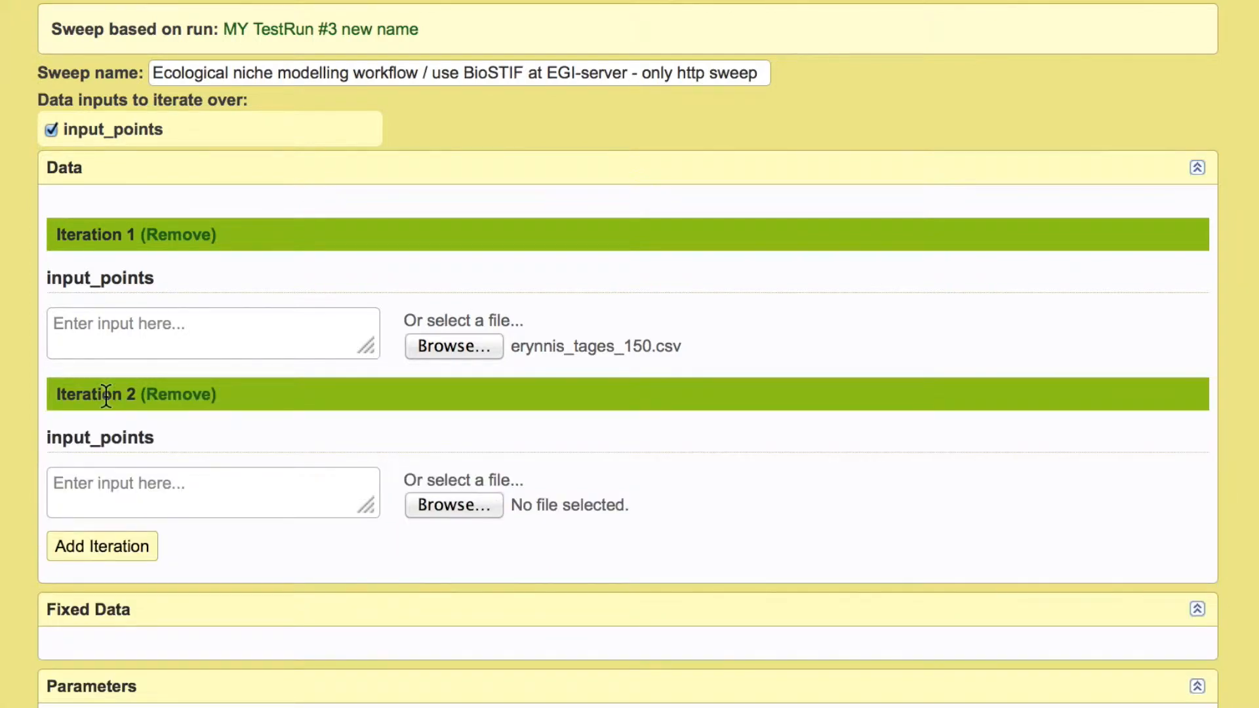
click(444, 506)
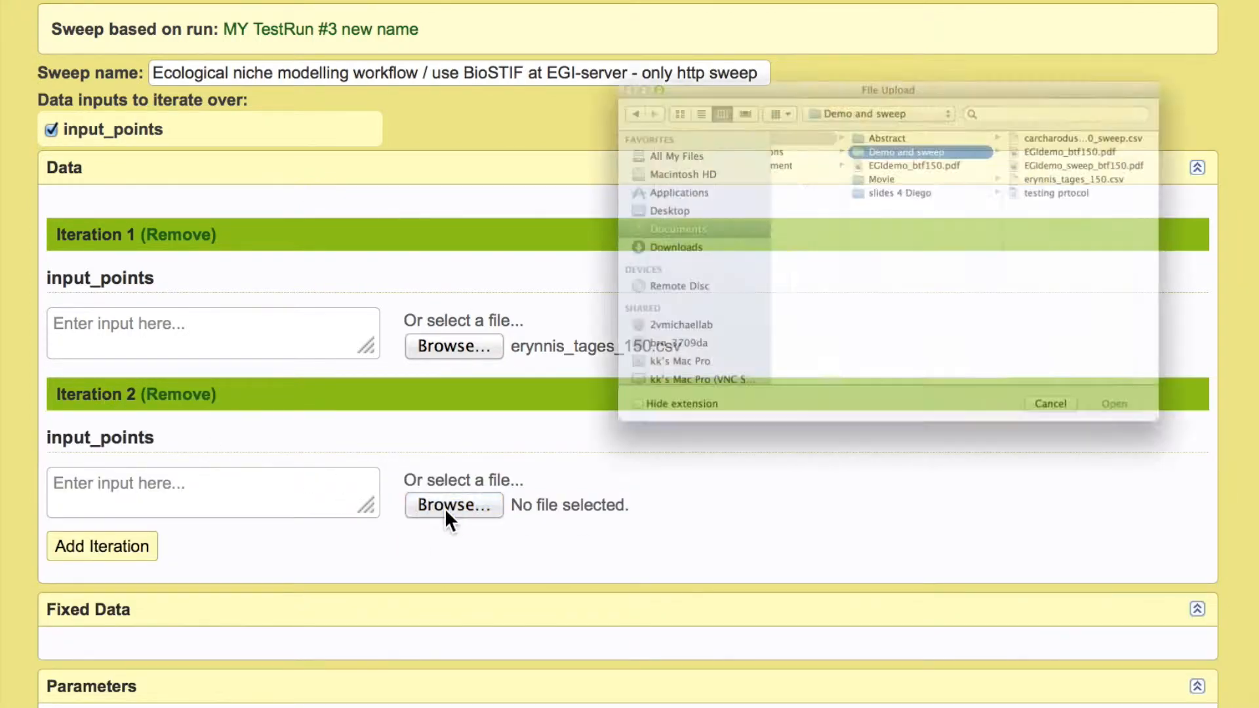
click(1174, 29)
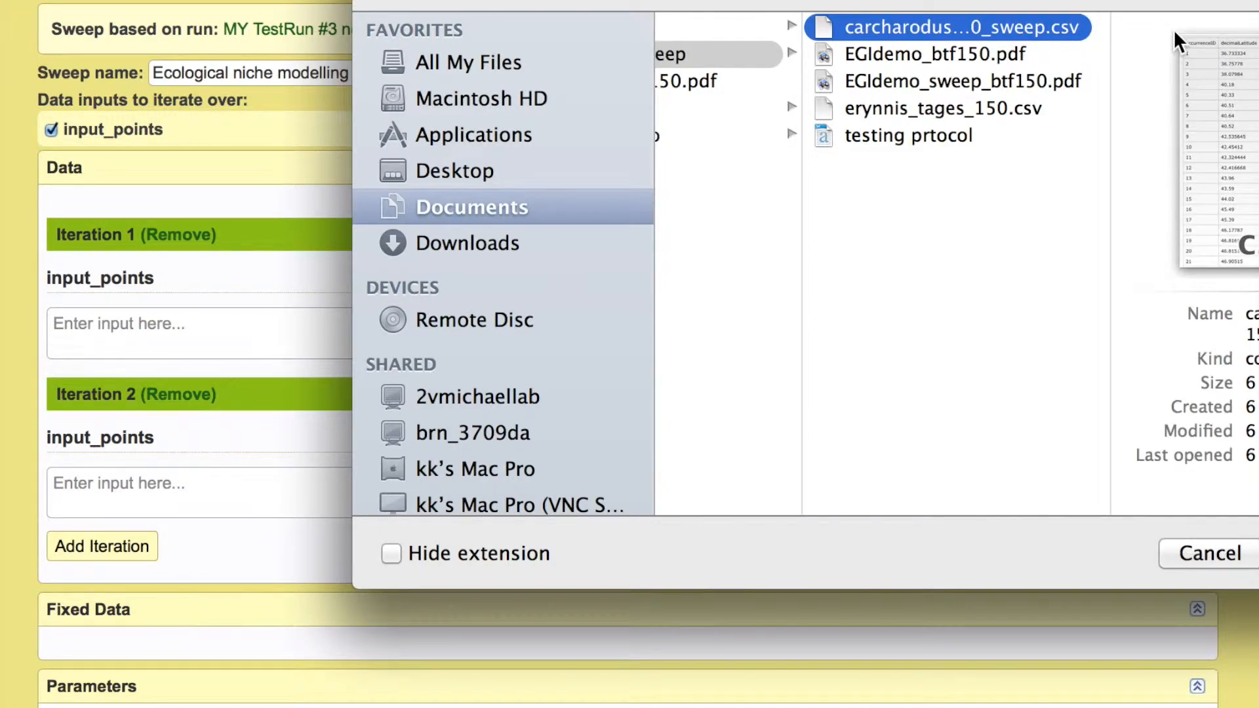
drag(1093, 0, 903, 30)
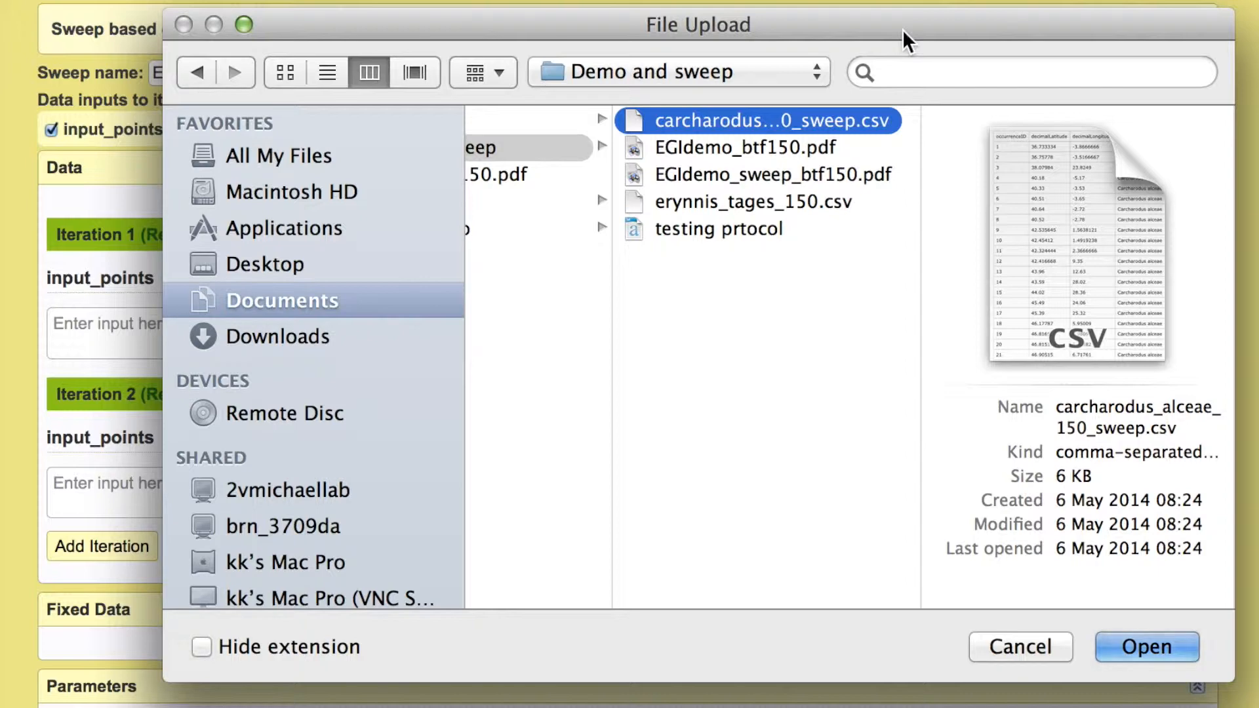
key(Return)
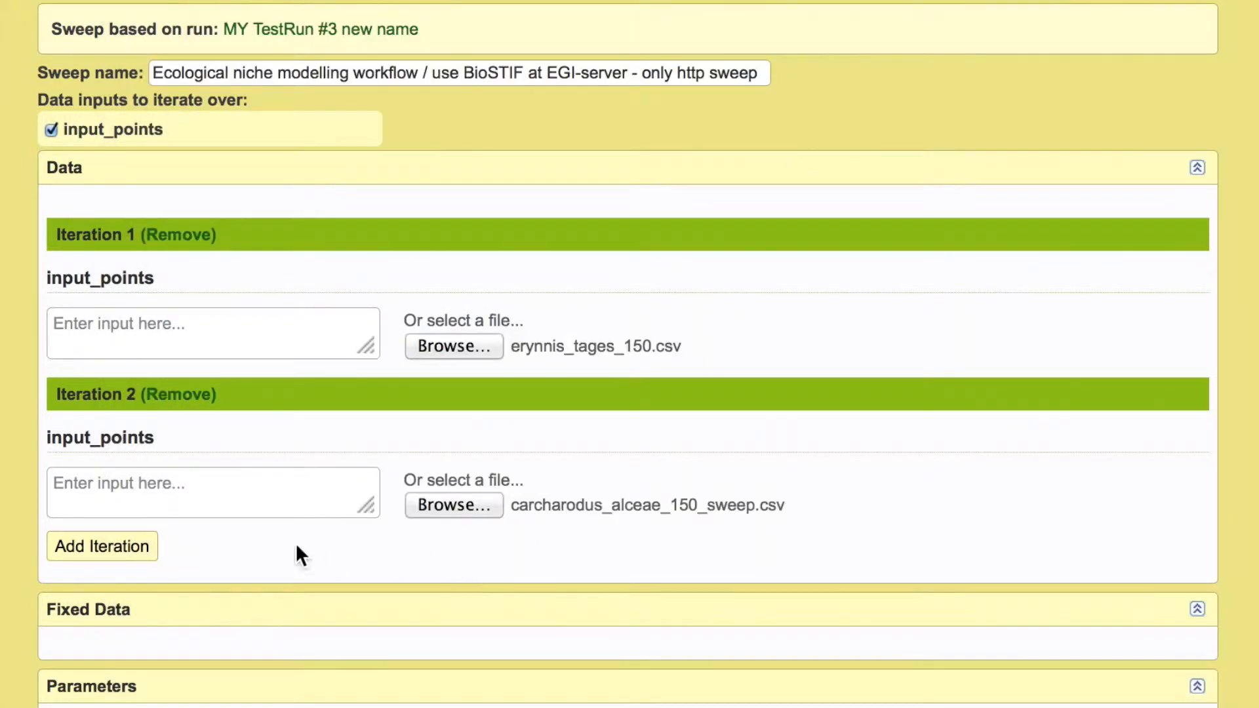
- Add a third iteration with no input file and start the sweep with numeric run naming
click(142, 550)
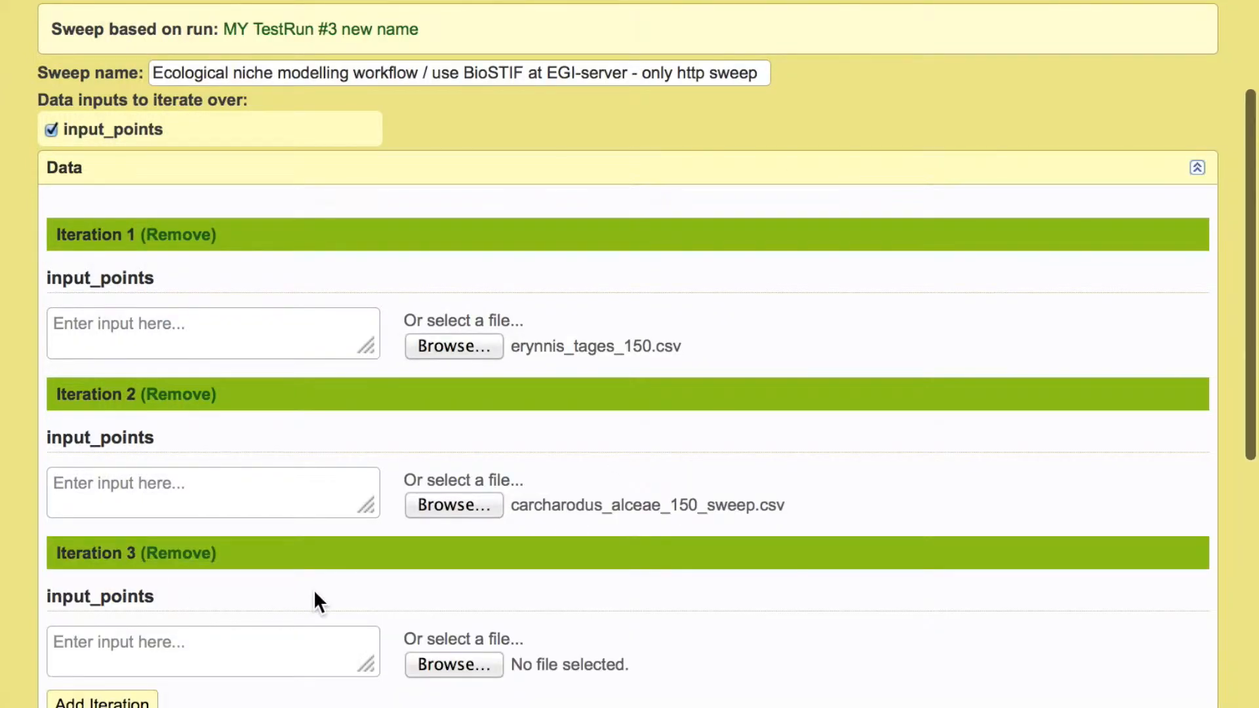
scroll(315, 592, down, 2)
scroll(315, 593, down, 2)
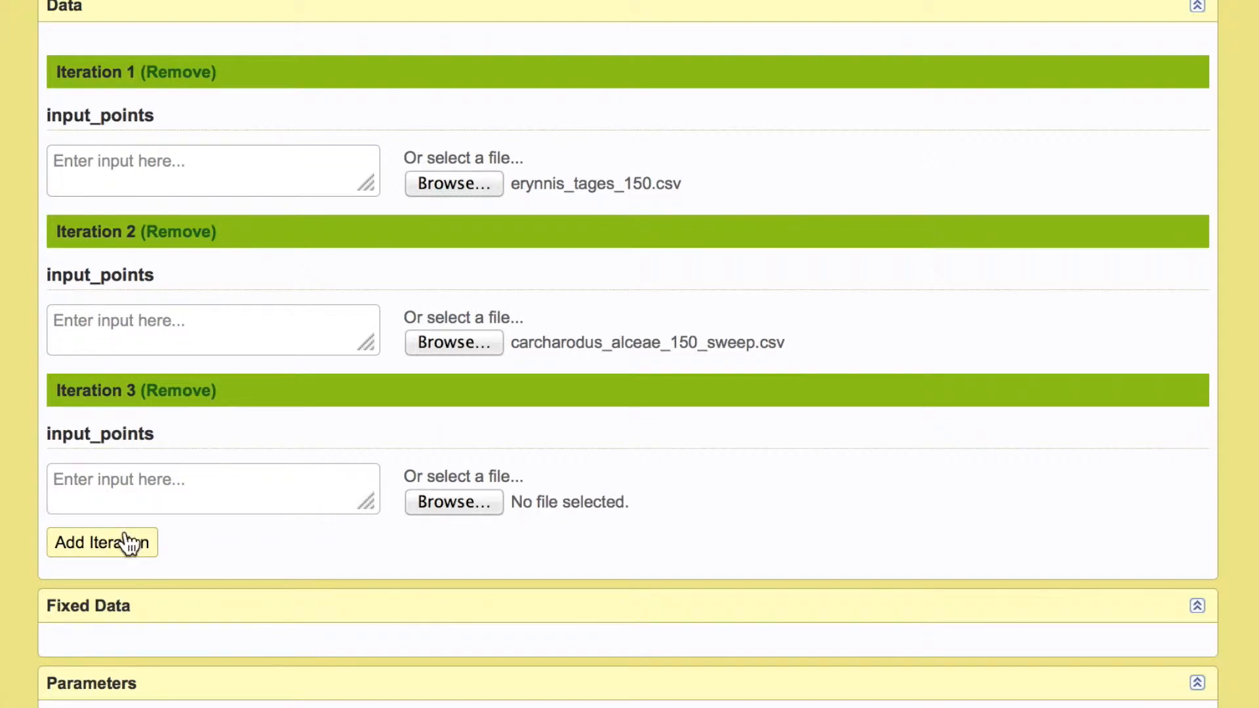
scroll(403, 515, down, 7)
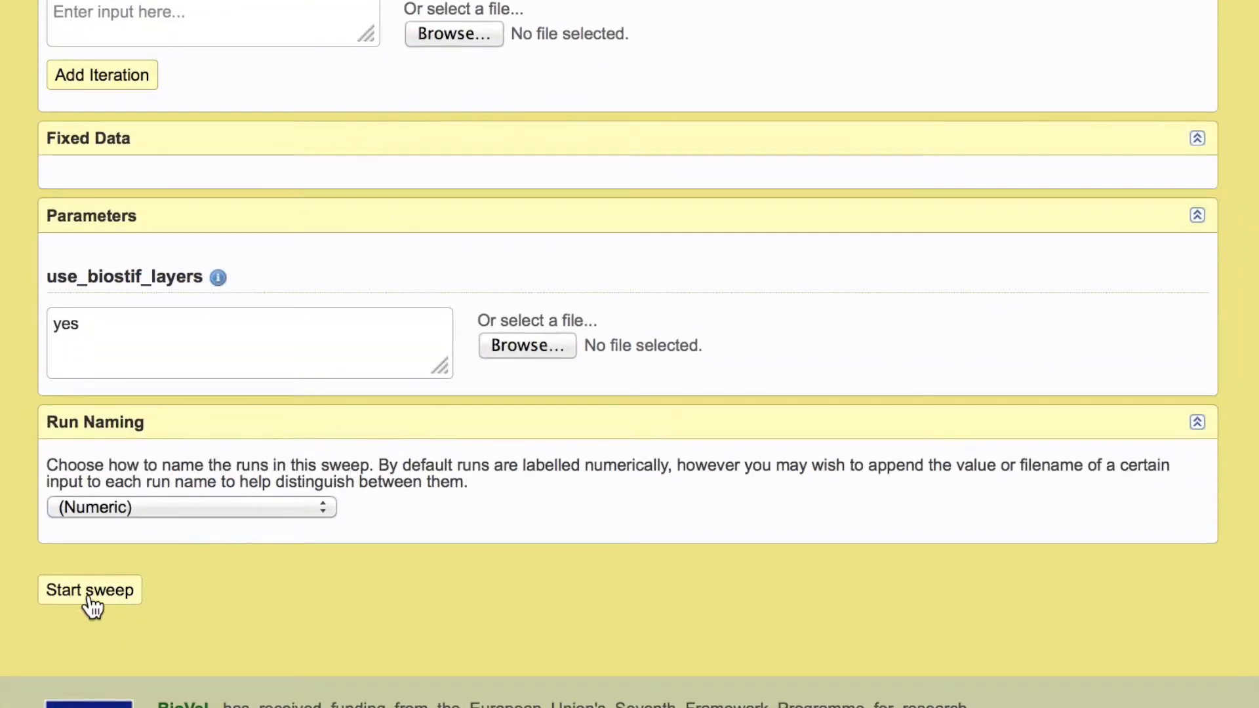
click(88, 597)
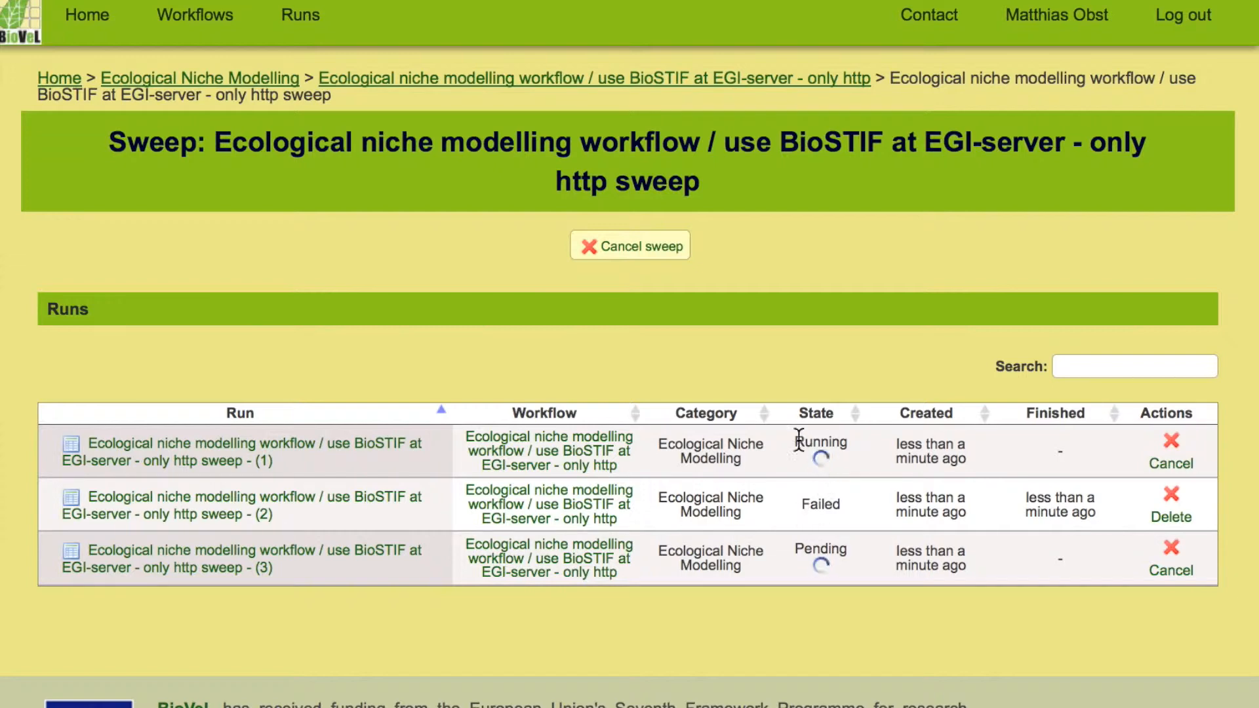
- Check the state of the new sweep's first run and open the earlier finished sweep from the workflow runs list
drag(797, 442, 848, 443)
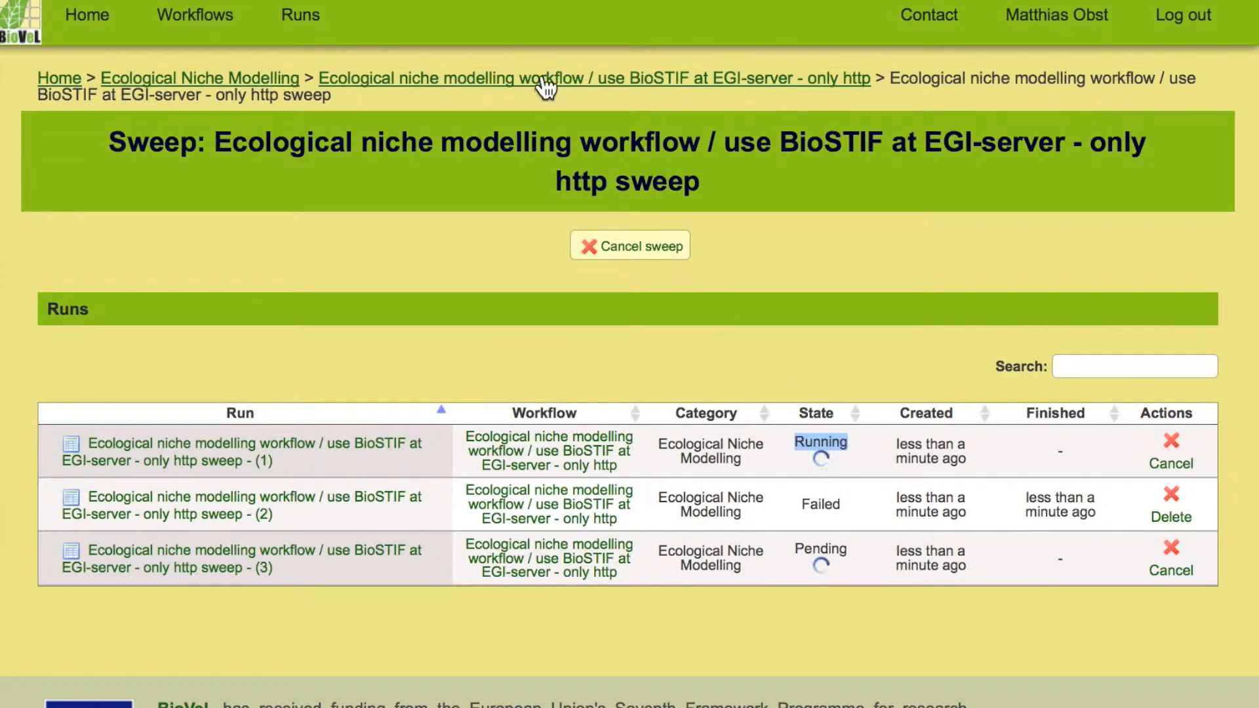
click(299, 27)
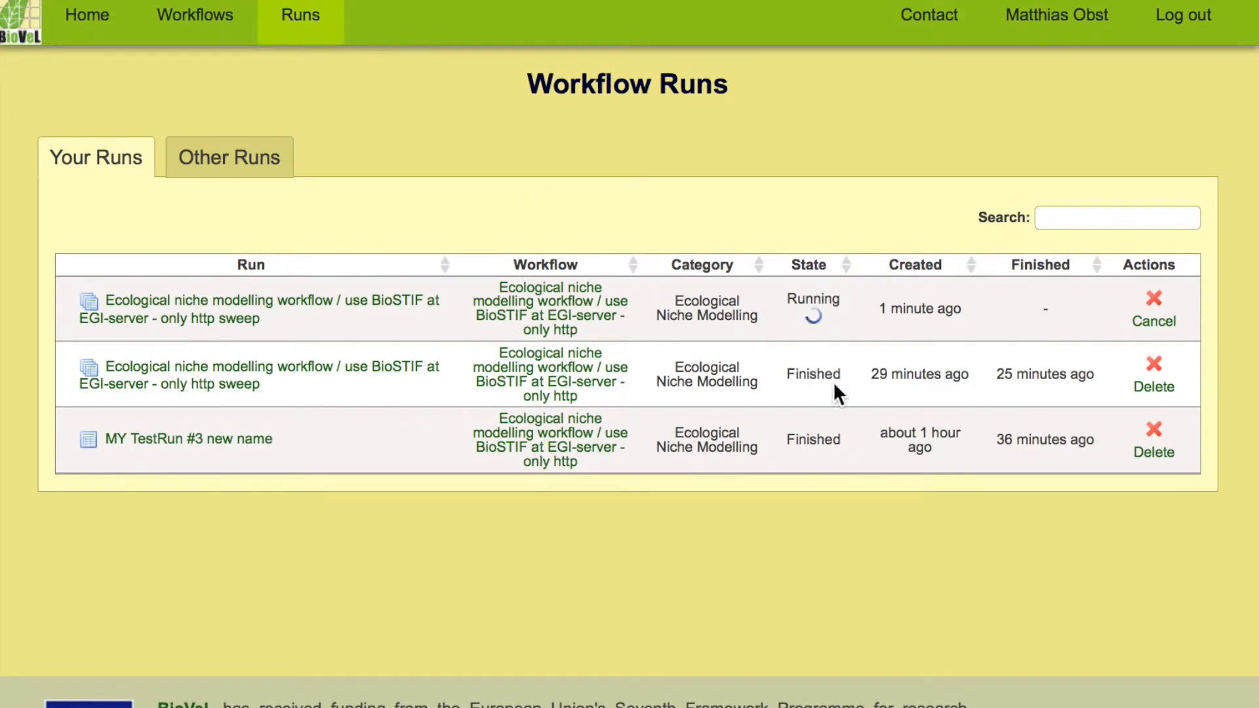
click(378, 369)
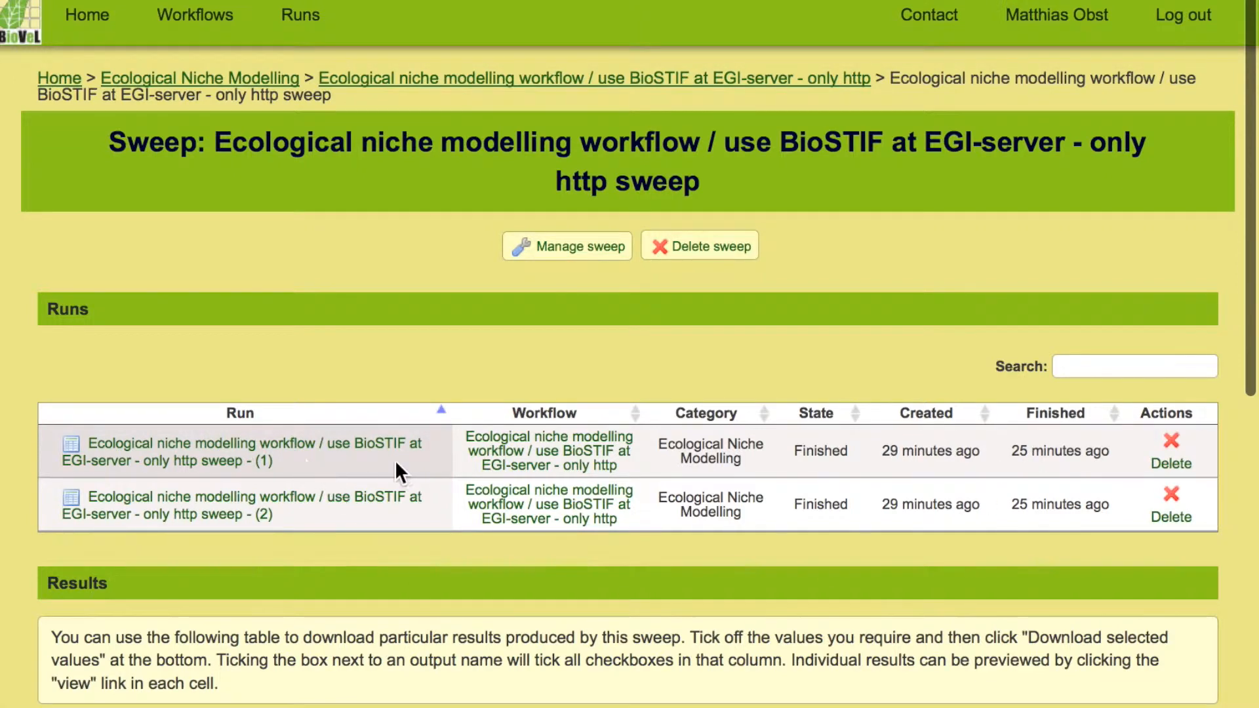
- Examine the finished sweep's runs and the output columns available in its results table
scroll(394, 459, down, 1)
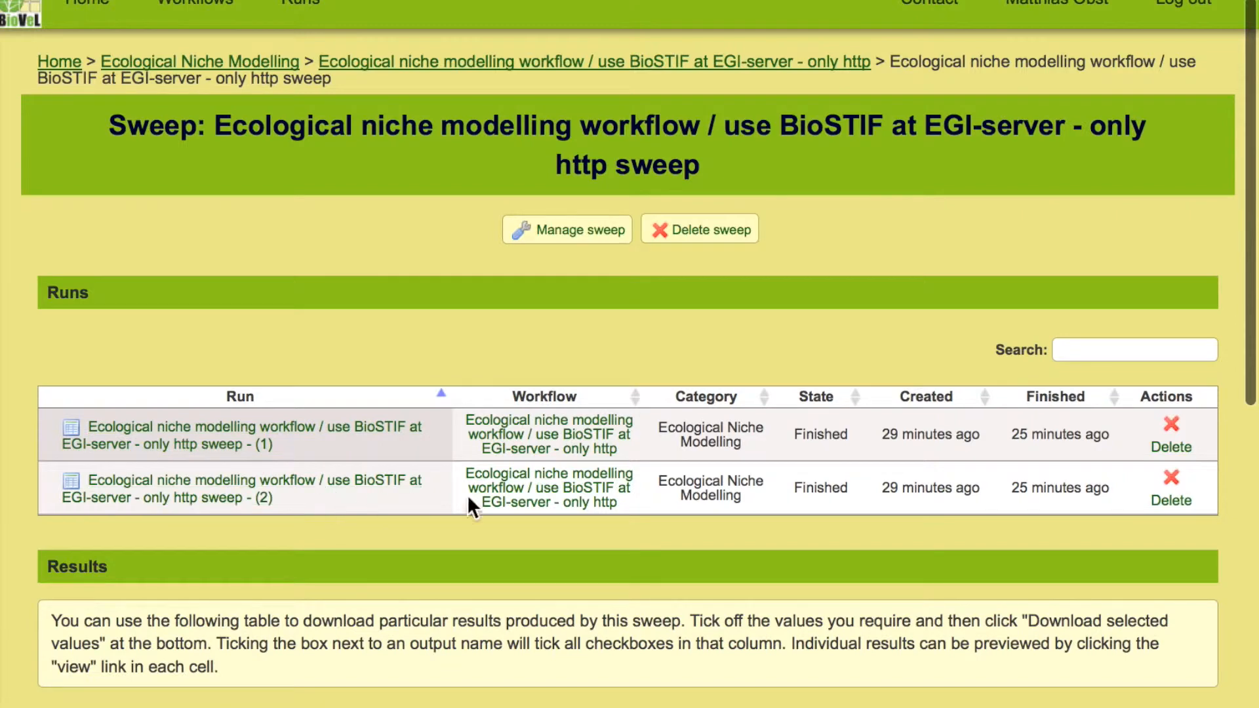
scroll(498, 491, down, 3)
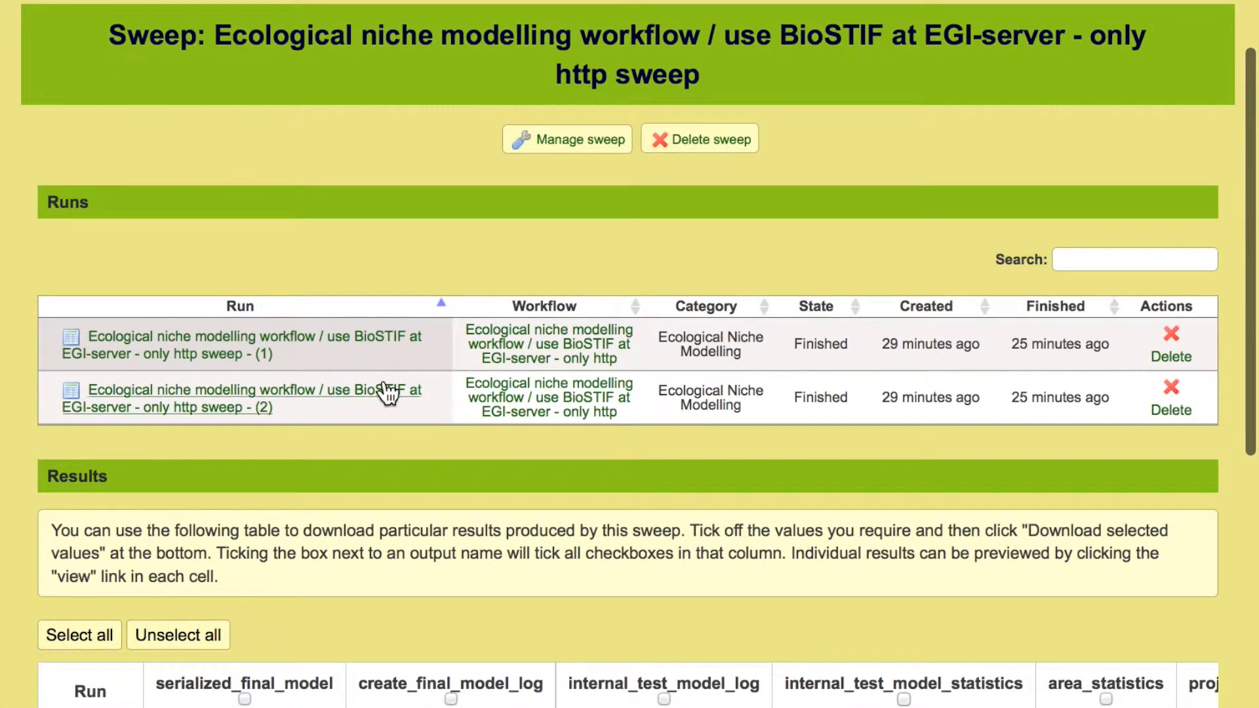
scroll(383, 379, down, 5)
scroll(384, 383, down, 2)
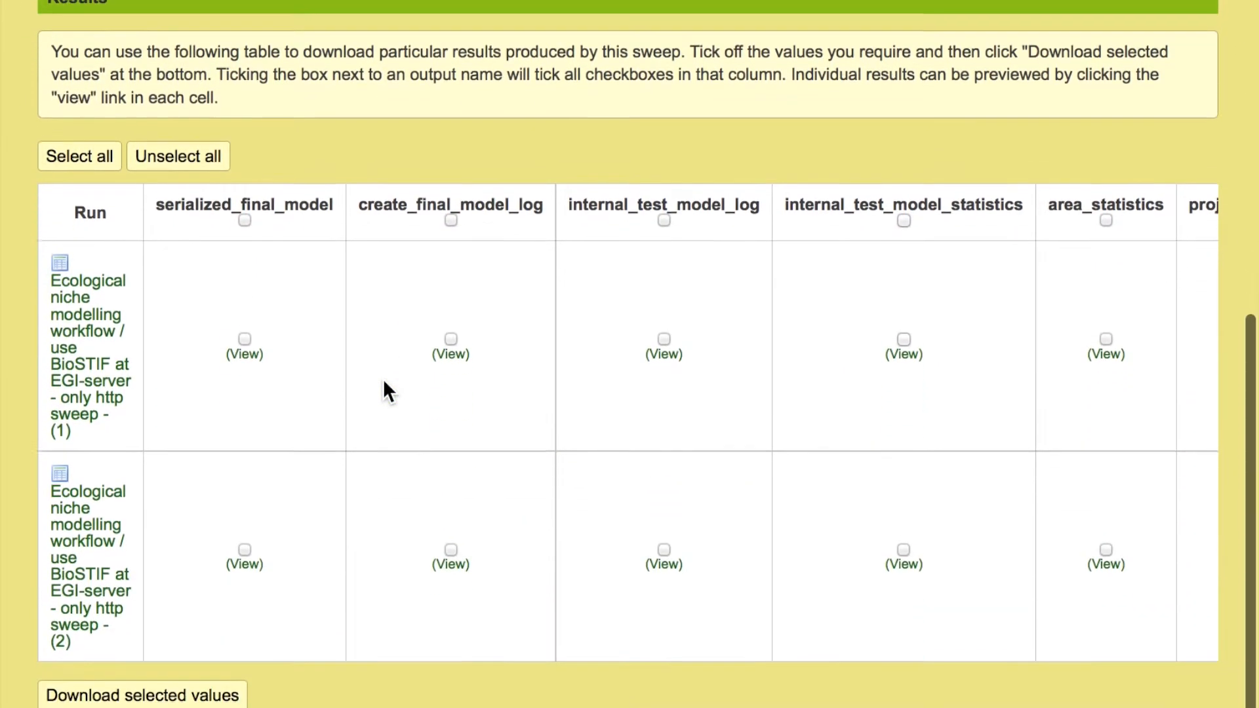
scroll(709, 391, right, 3)
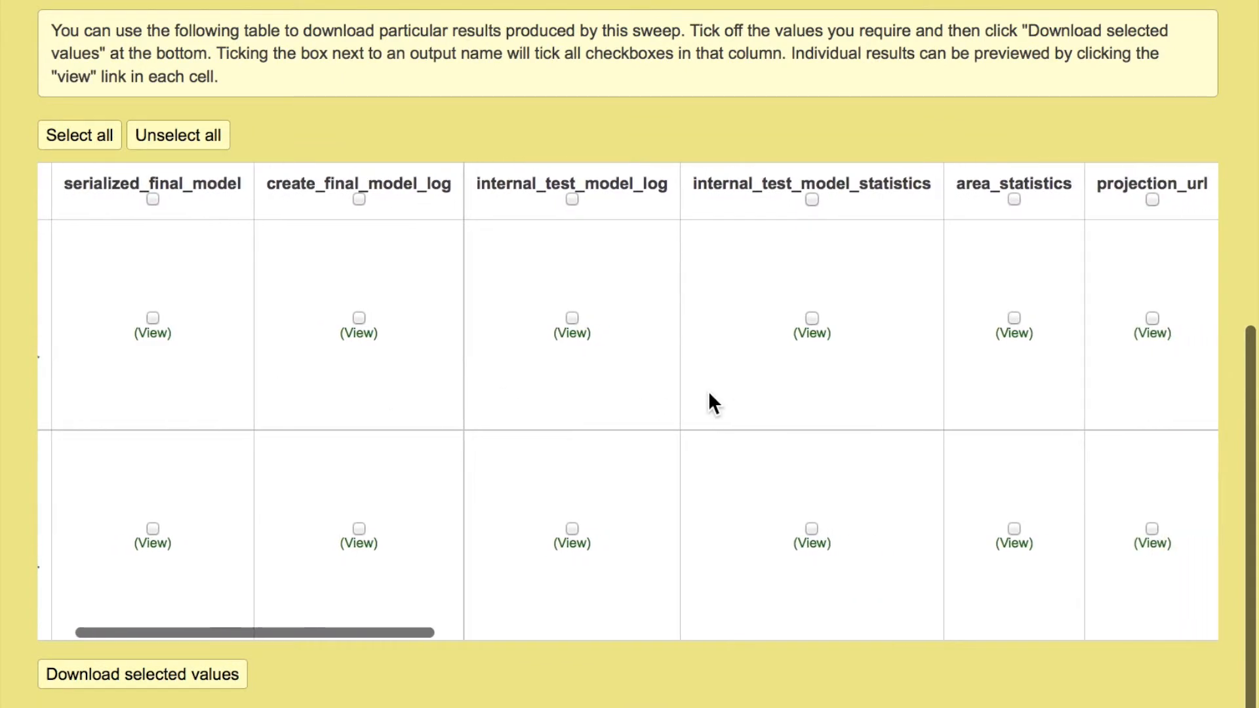
scroll(709, 391, left, 3)
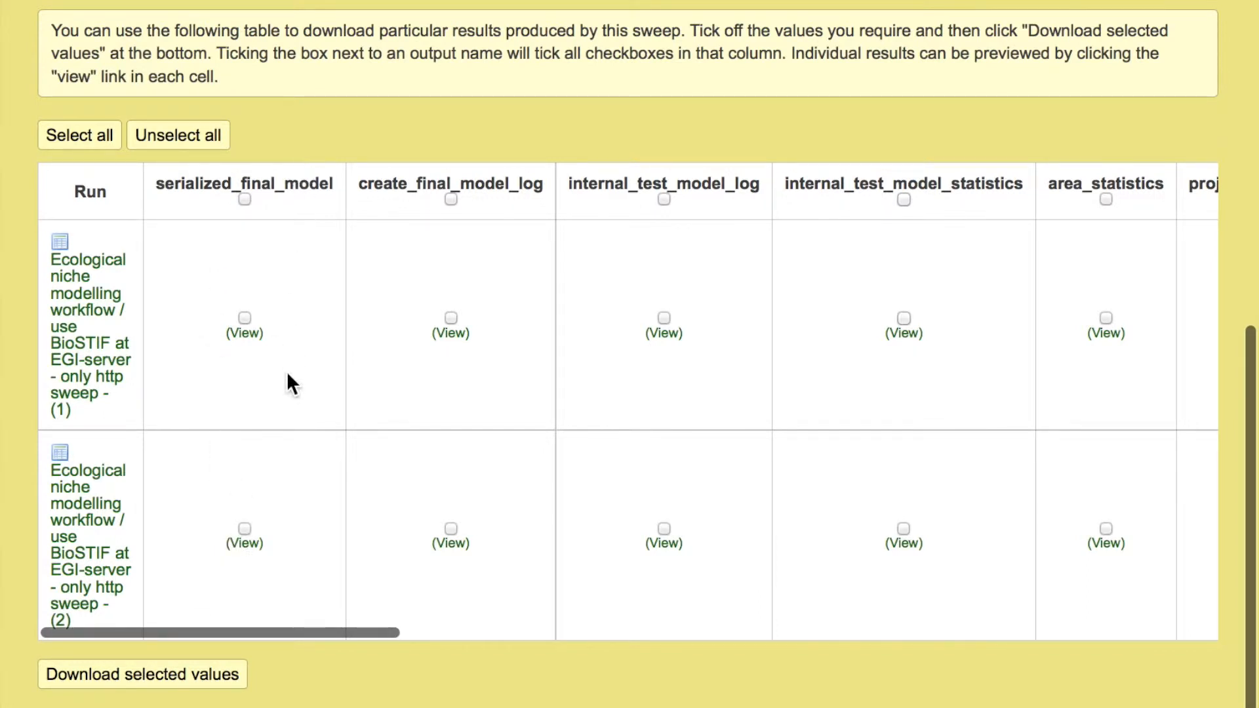
scroll(289, 383, right, 10)
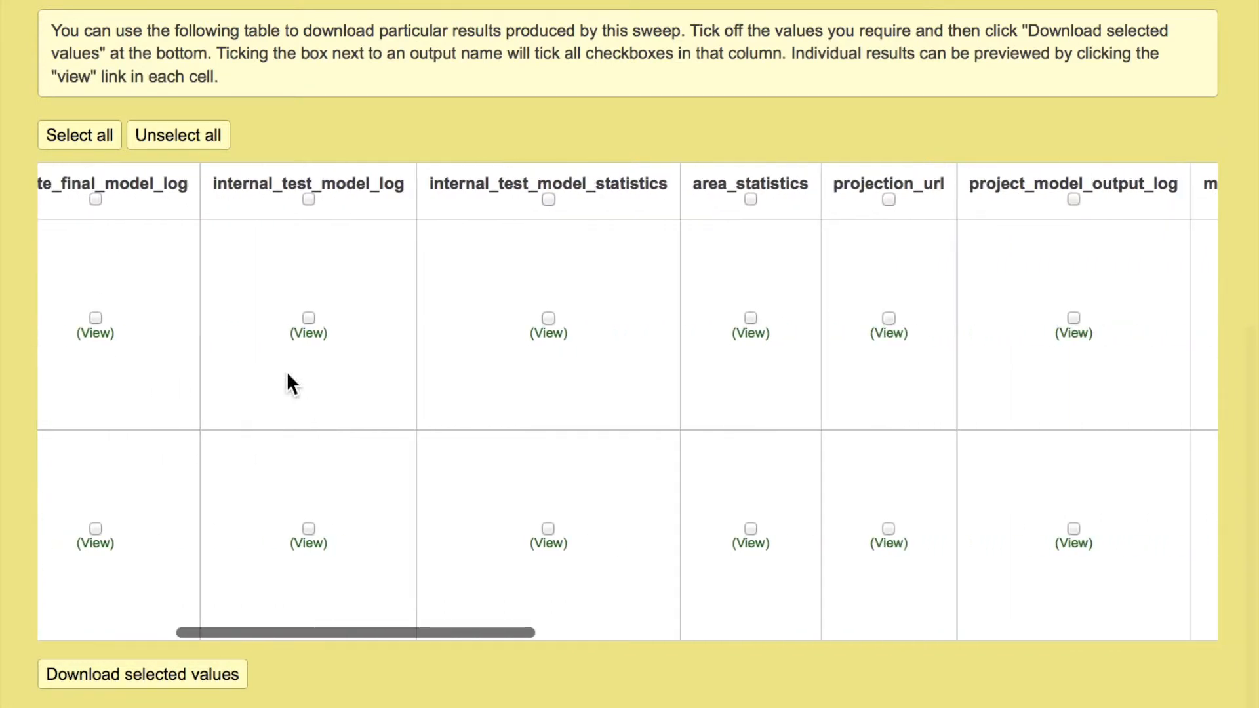
scroll(638, 381, right, 10)
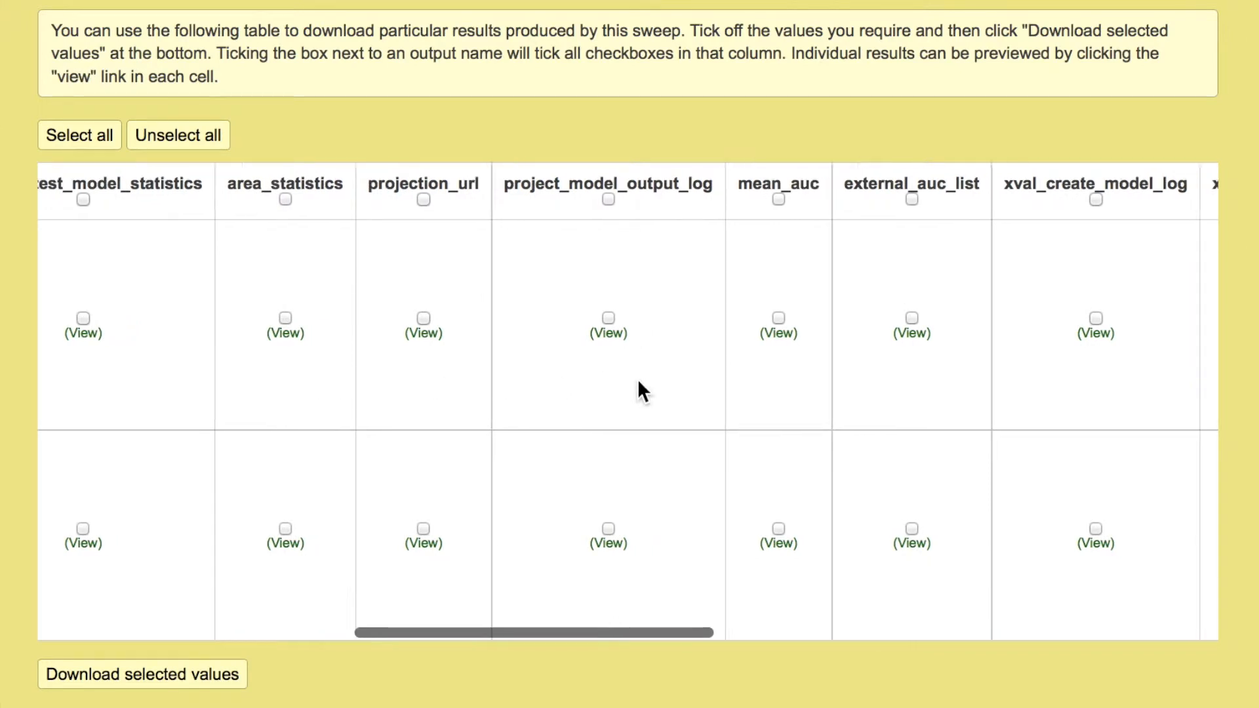
scroll(638, 381, right, 5)
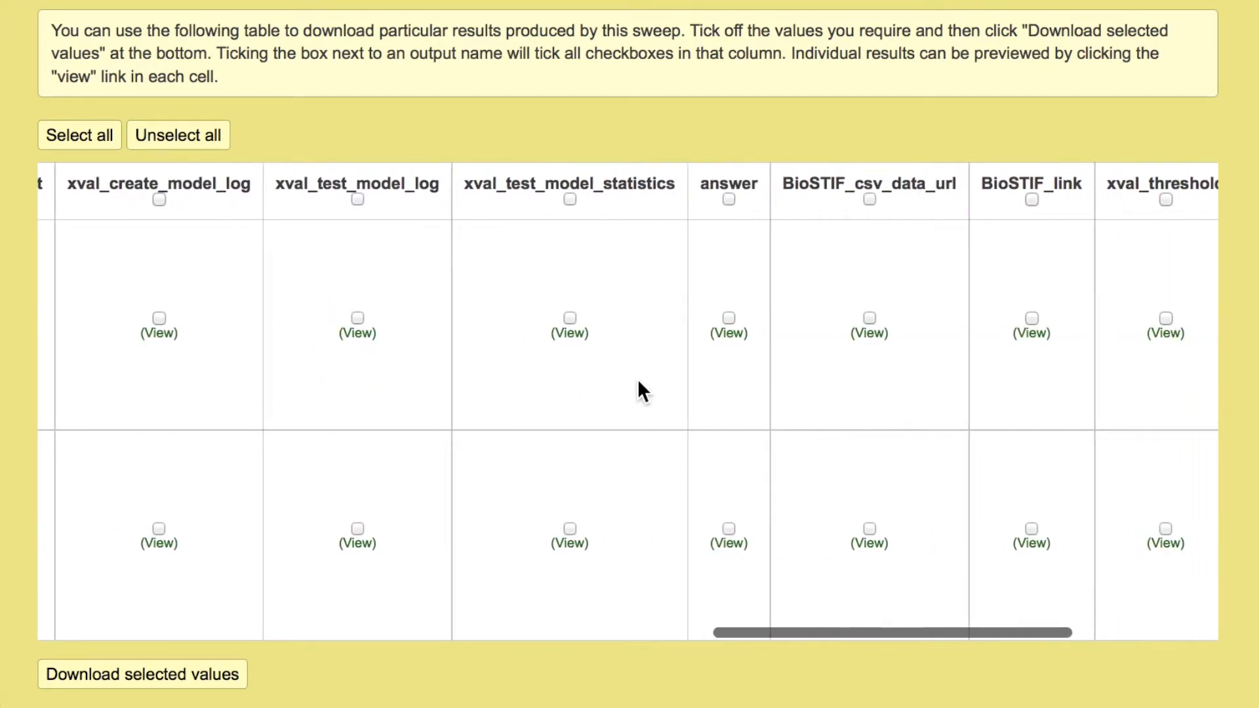
- Preview the BioSTIF_link result of sweep run (1), follow its link, and close the preview
scroll(939, 376, right, 3)
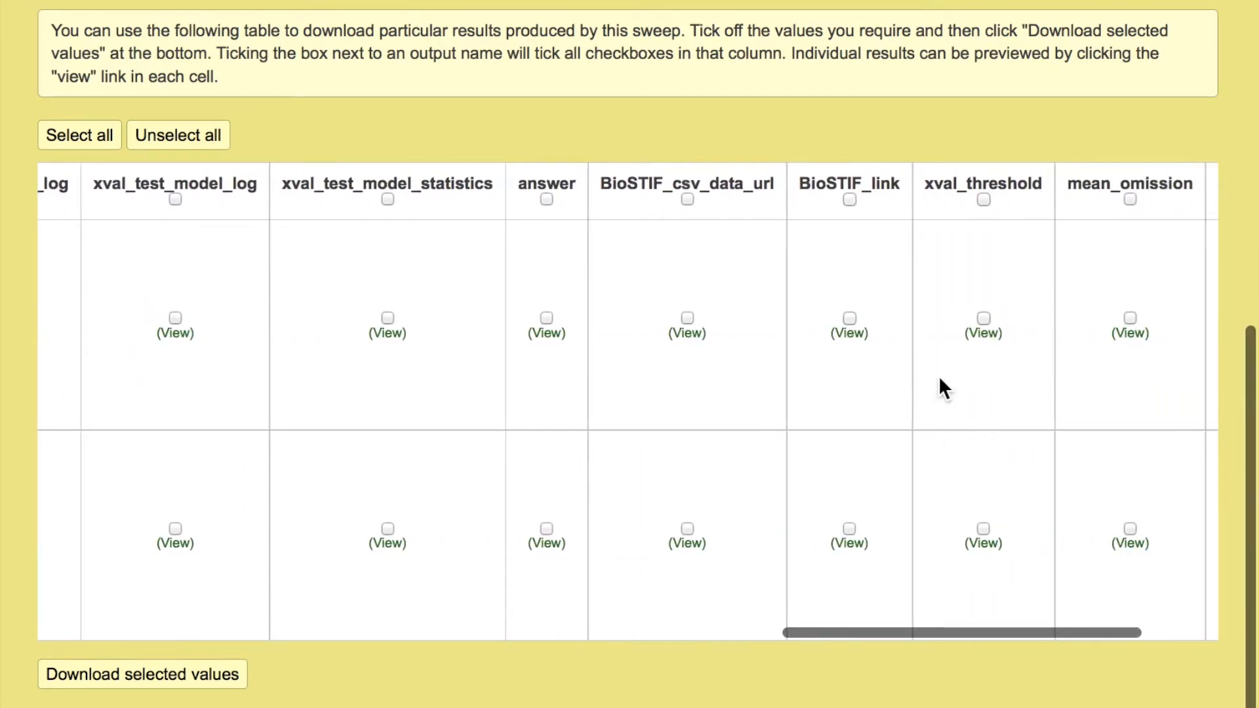
click(850, 334)
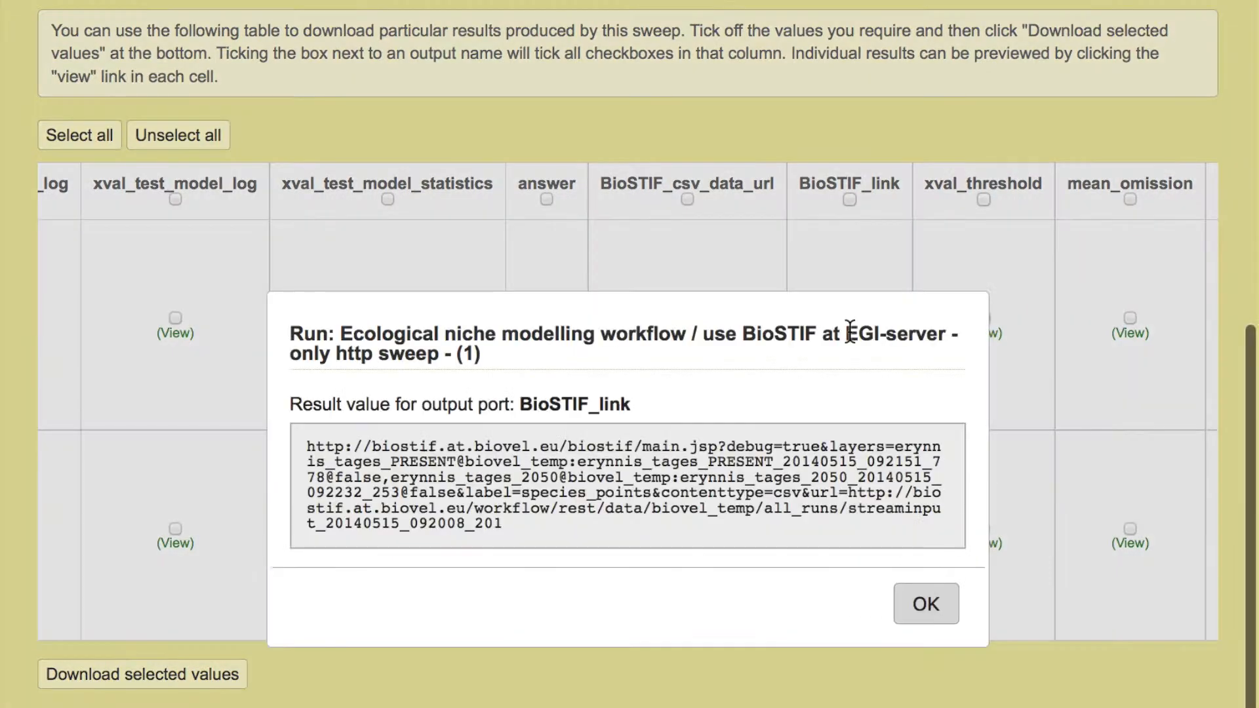
click(764, 482)
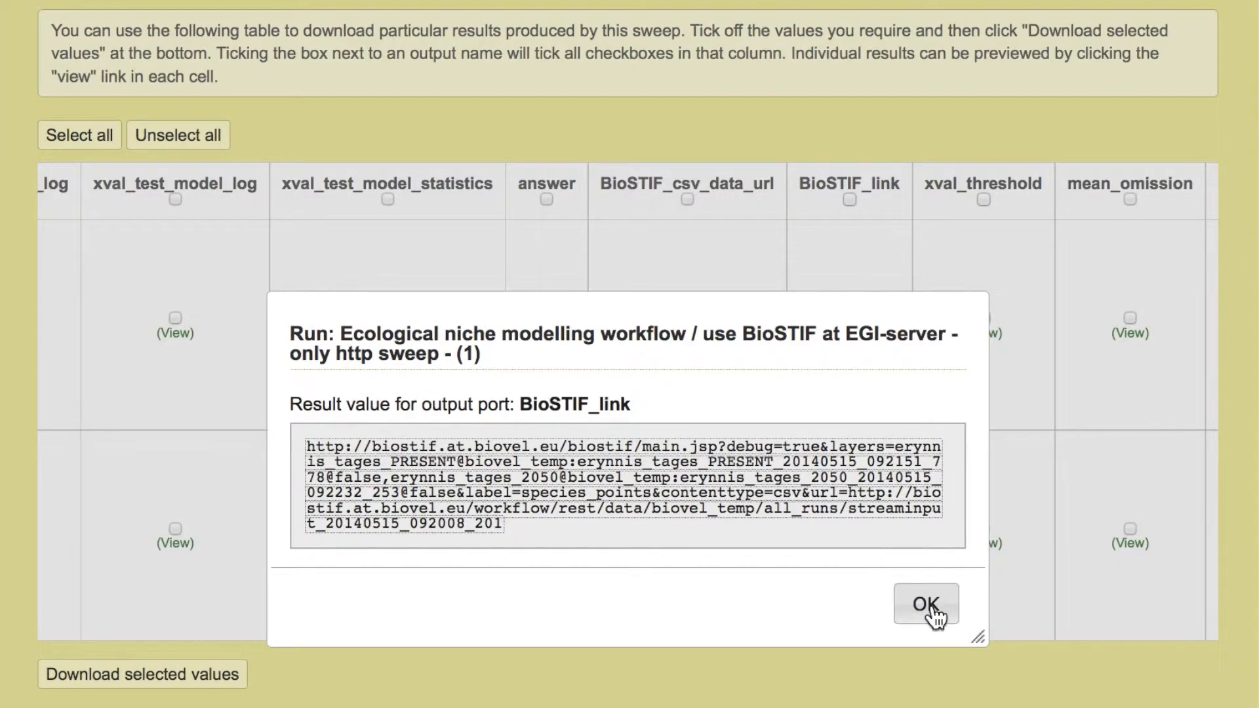
click(926, 604)
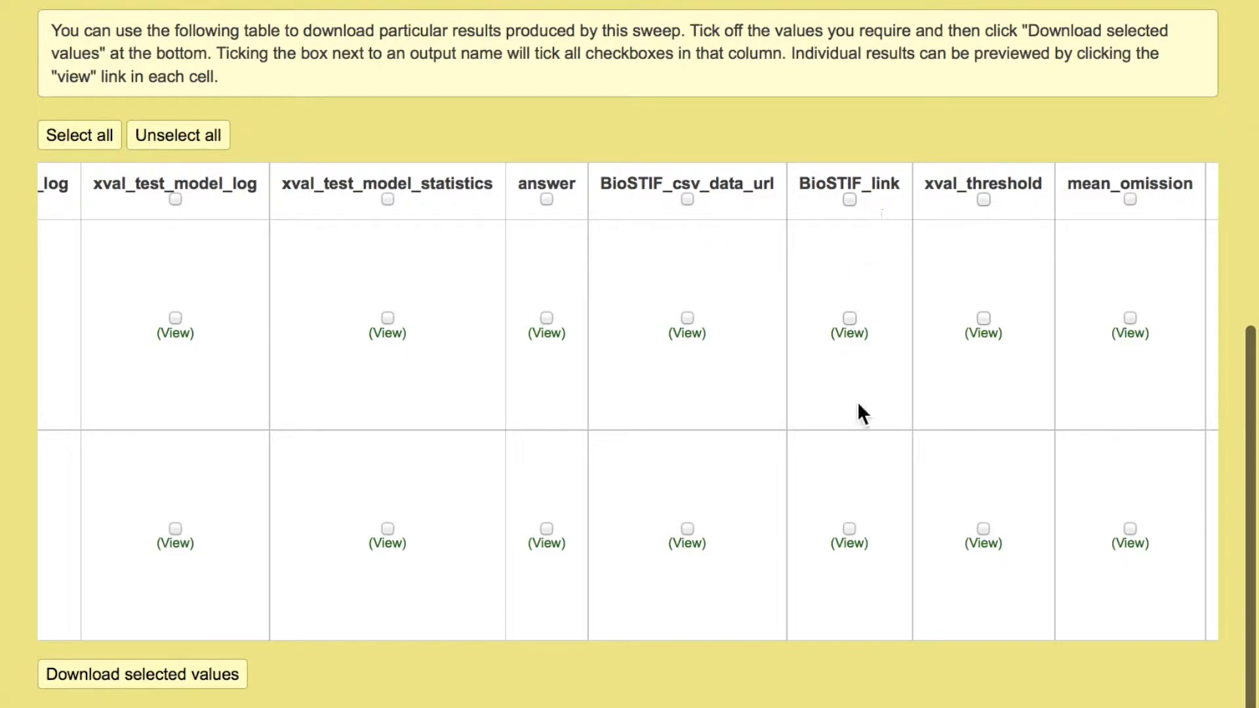
- Follow the BioSTIF_link result of sweep run (2) and examine the species points over the erynnis_tages_PRESENT map of Europe
click(850, 544)
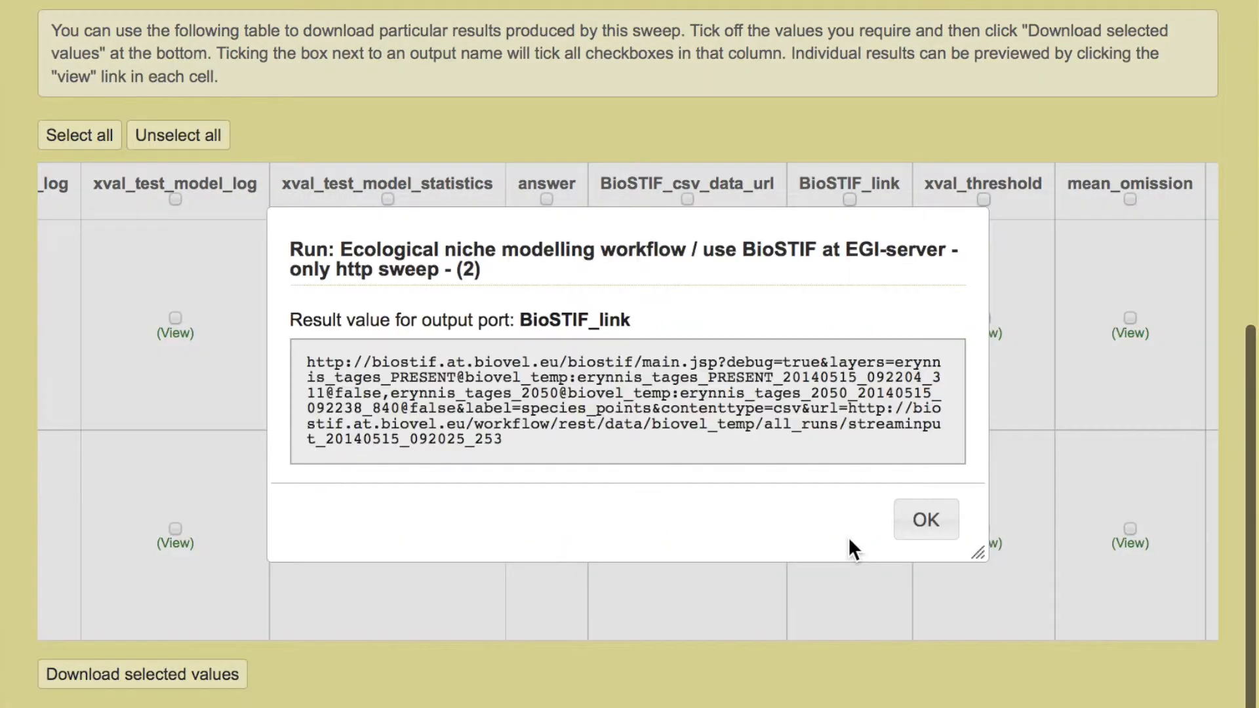
click(790, 439)
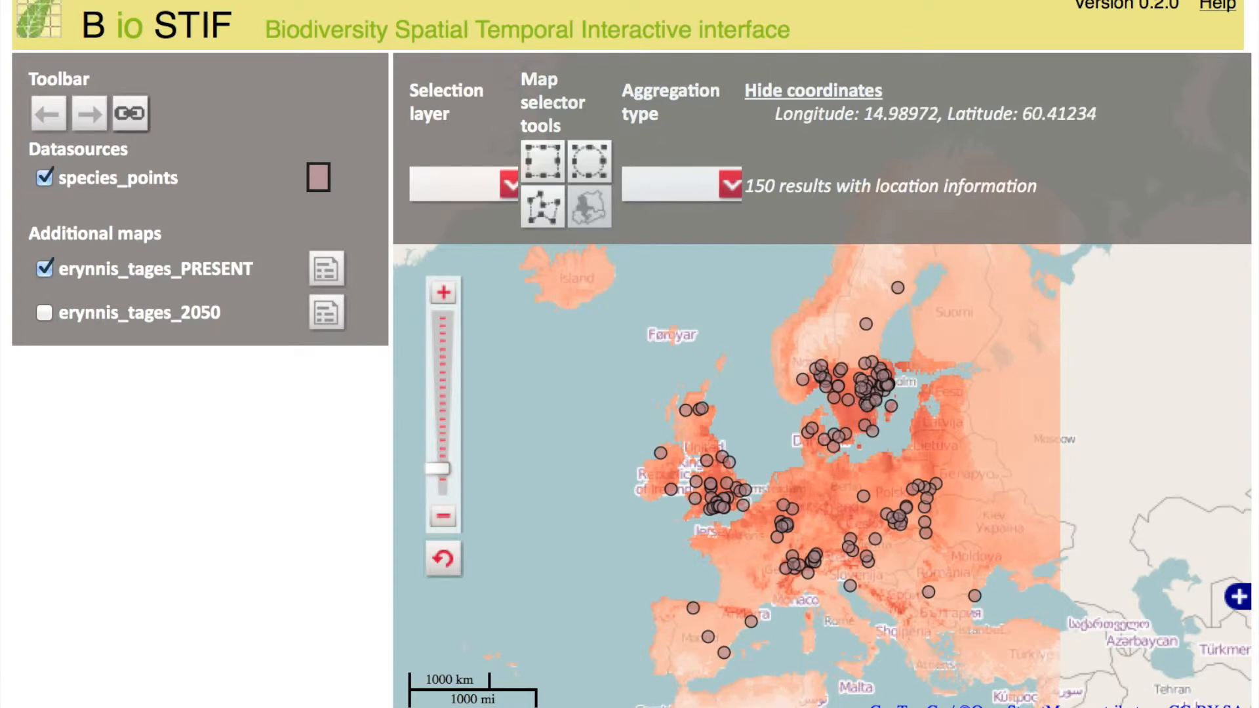
drag(812, 324, 702, 366)
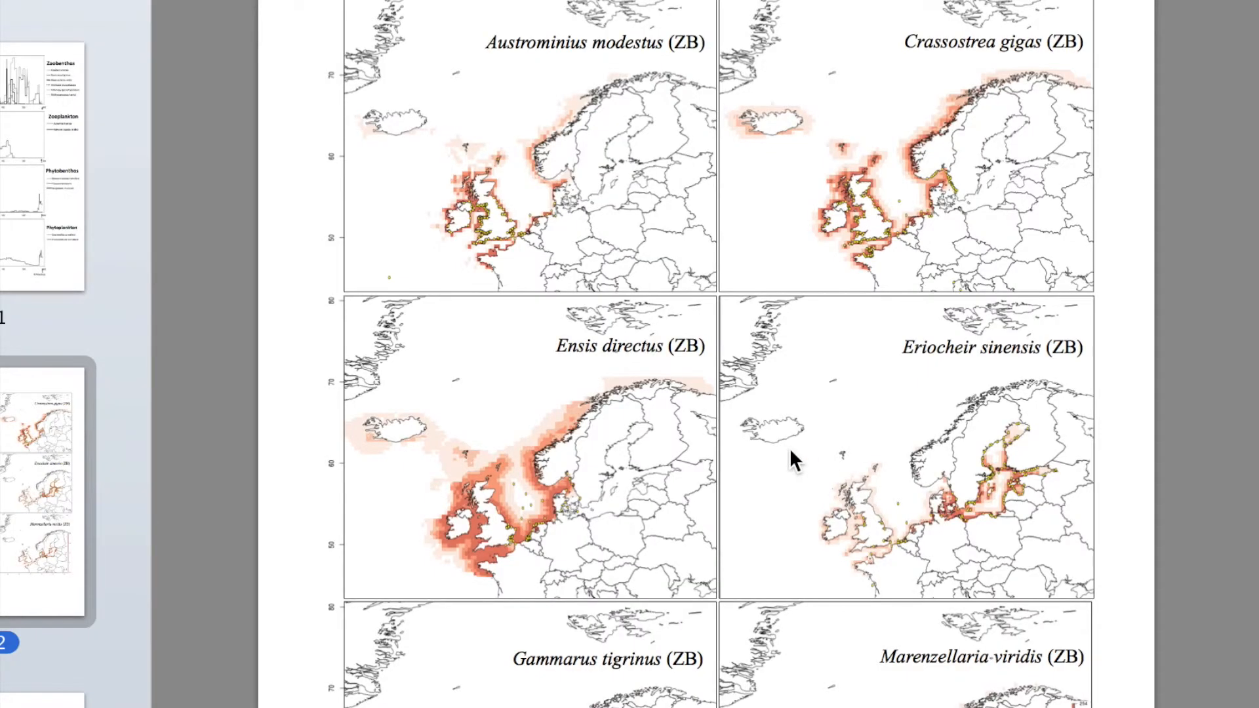
click(790, 448)
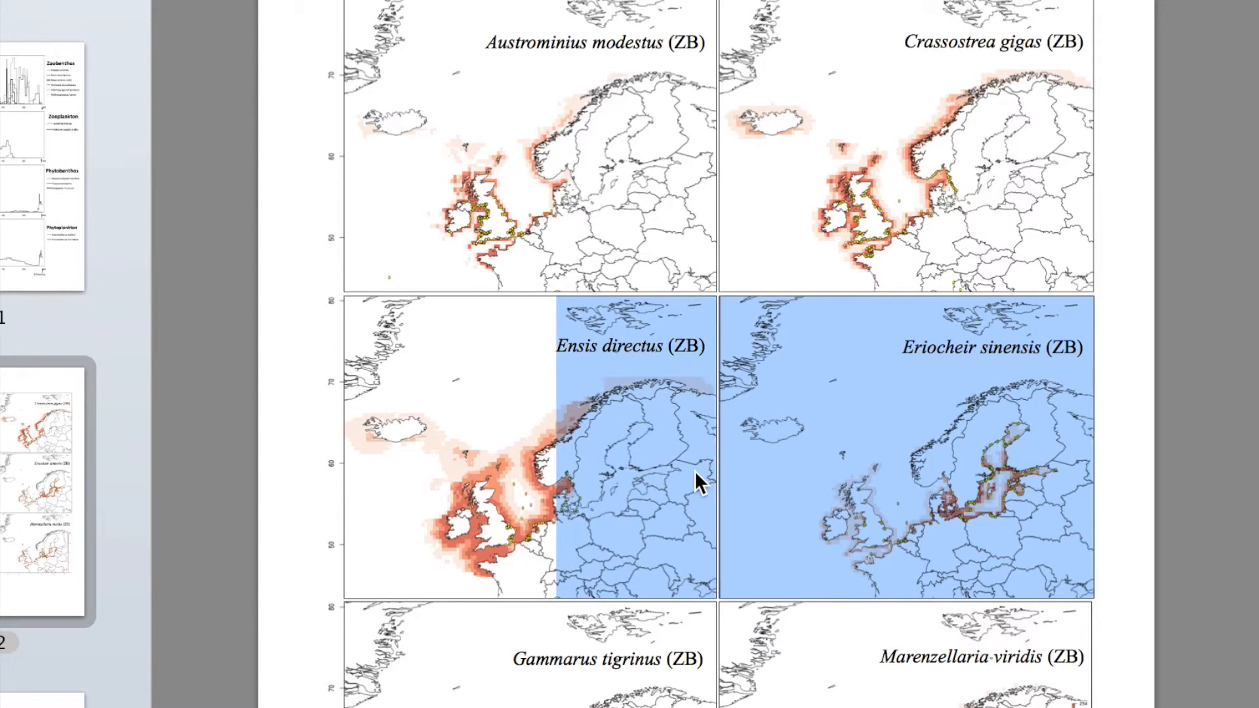
- Switch to the PDF of species distribution maps, examine the maps from Austrominius modestus to Acartia tonsa, and hide the document
click(1107, 414)
scroll(1139, 376, down, 1)
scroll(1140, 376, up, 1)
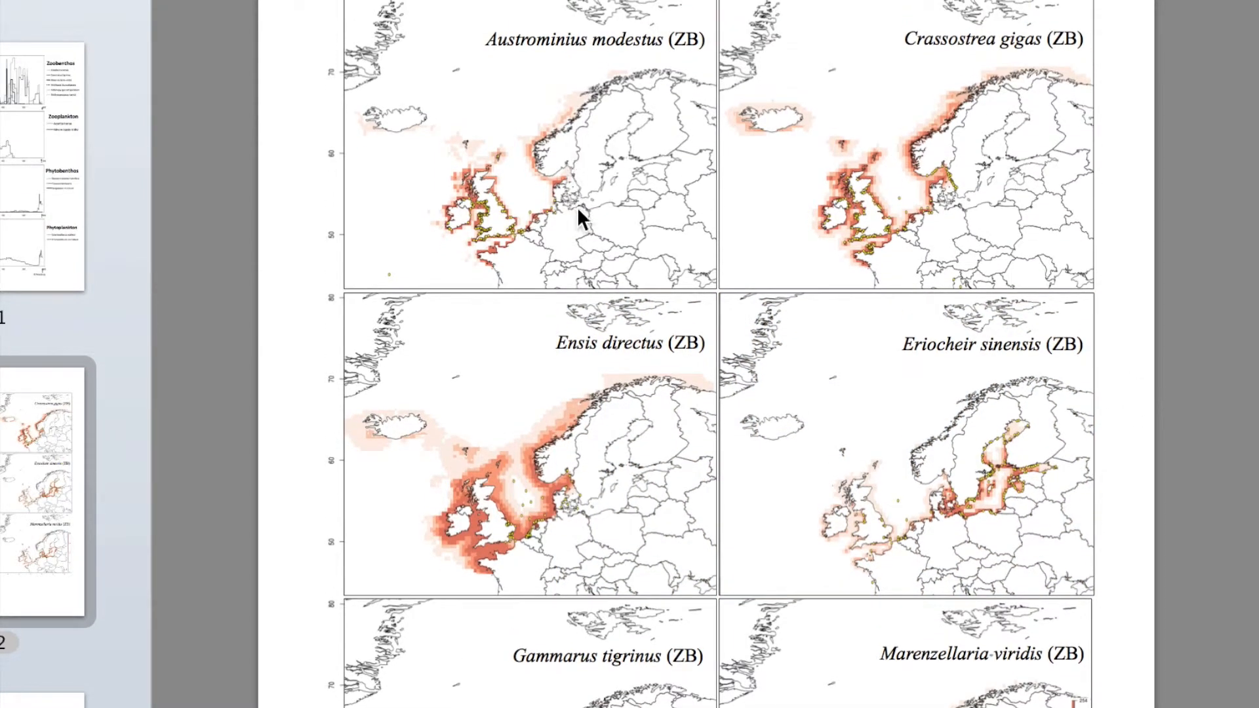
scroll(628, 269, down, 3)
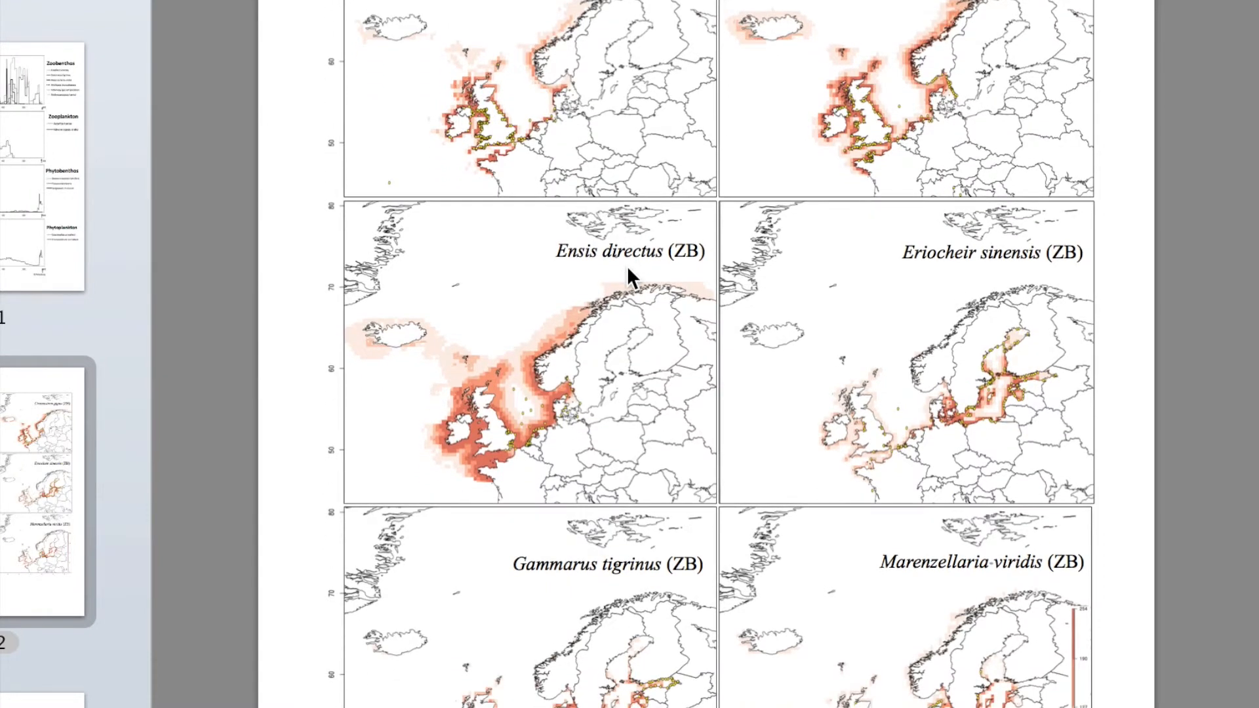
scroll(628, 269, up, 3)
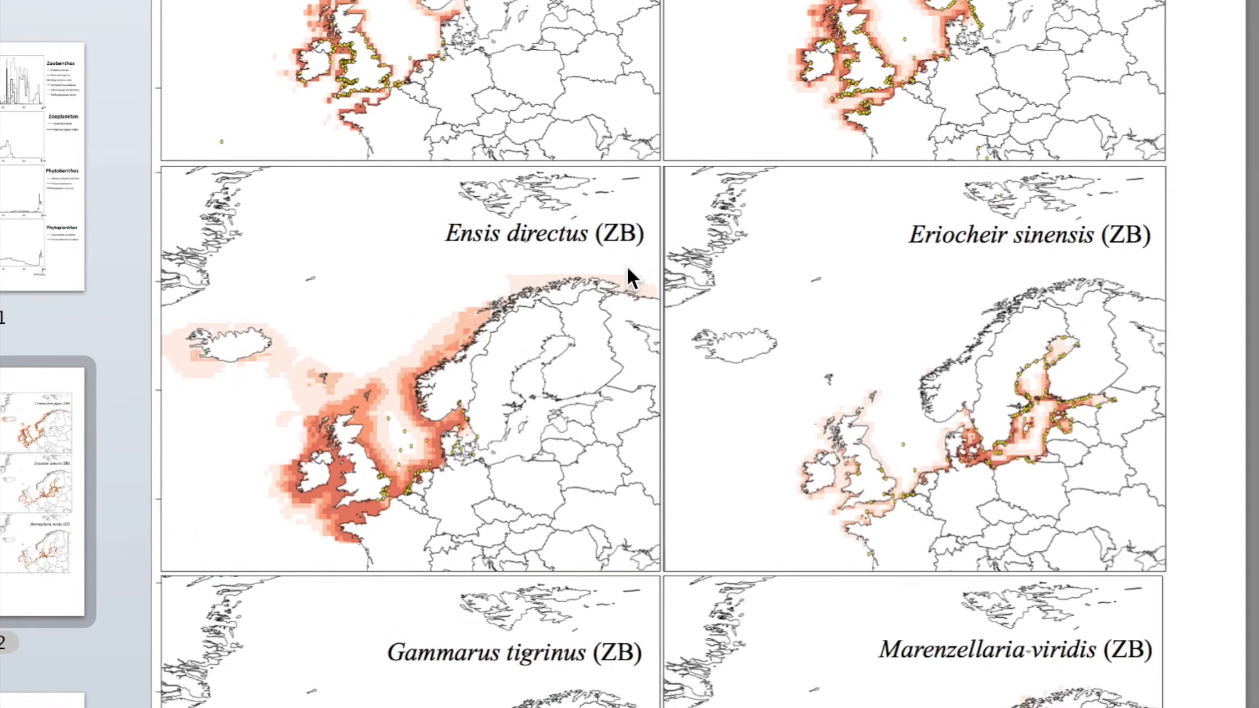
scroll(629, 268, up, 2)
scroll(629, 269, down, 5)
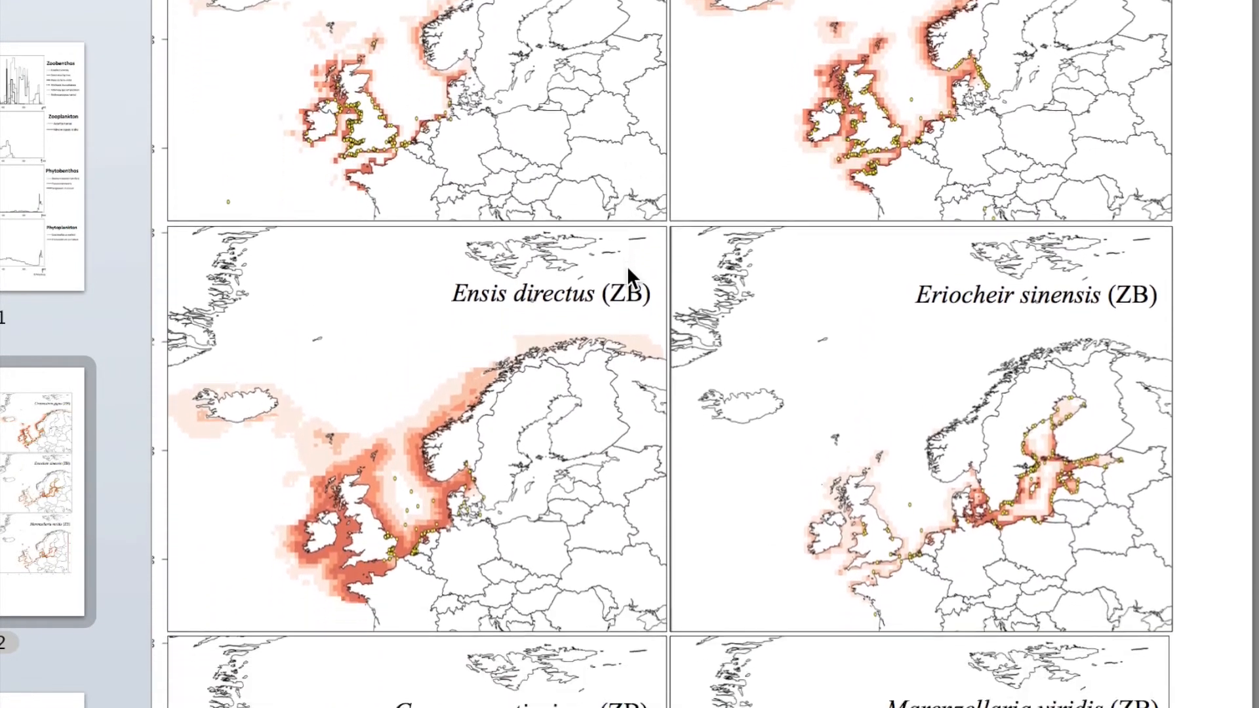
scroll(628, 275, down, 10)
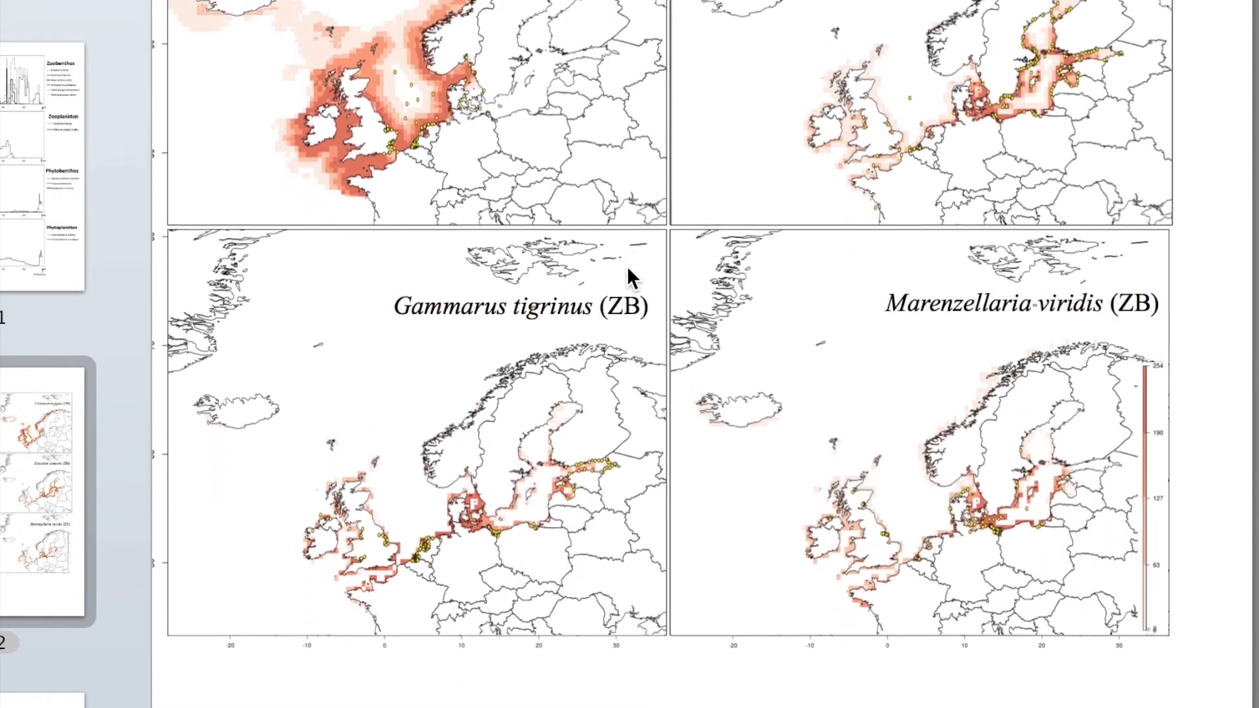
scroll(629, 270, down, 15)
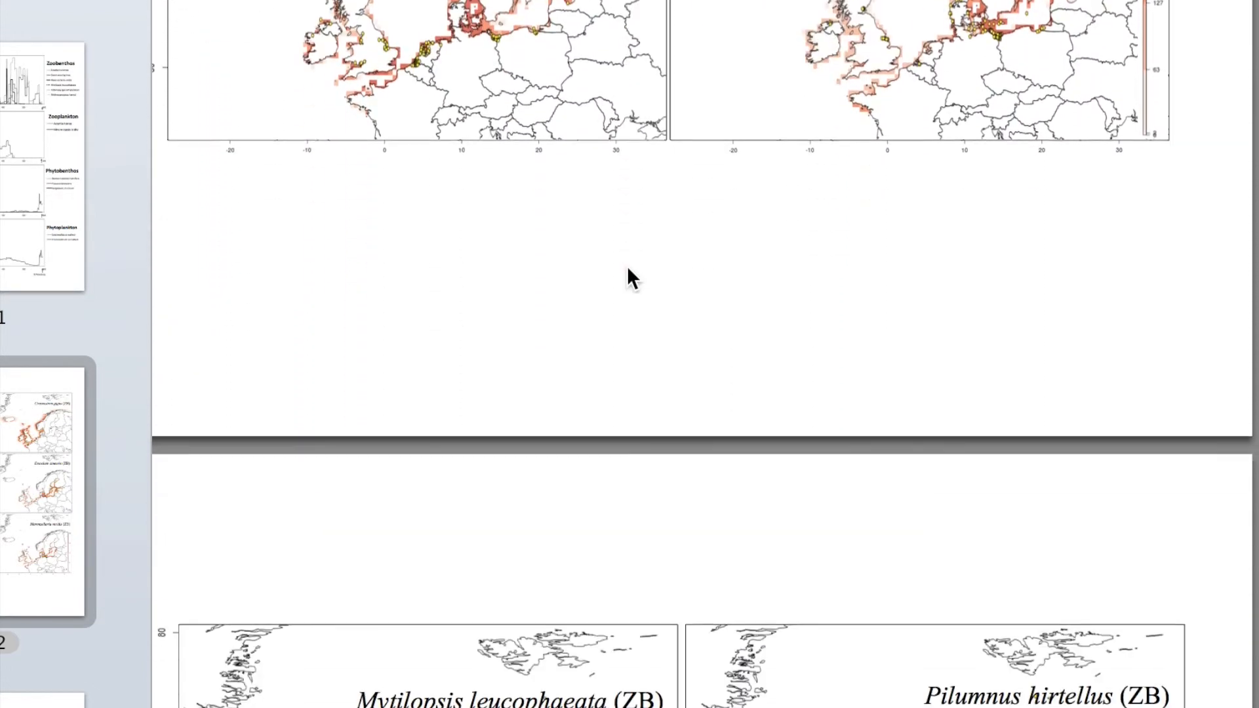
scroll(629, 275, down, 20)
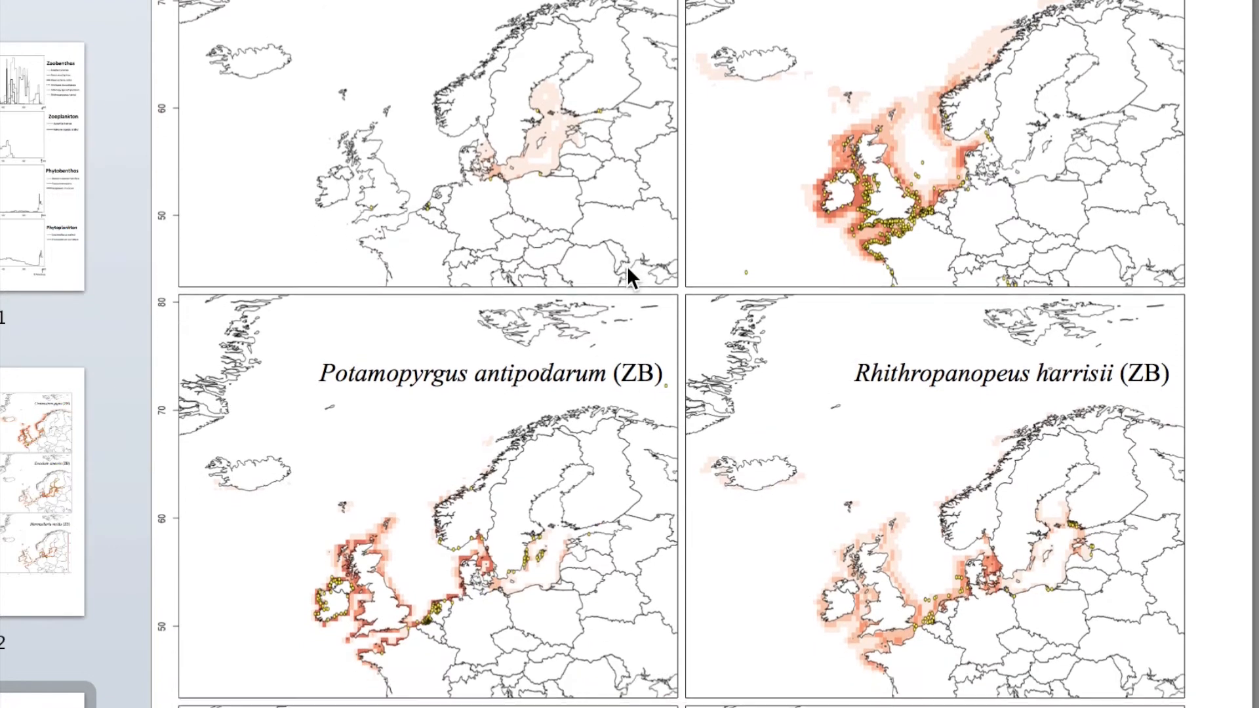
scroll(629, 275, down, 5)
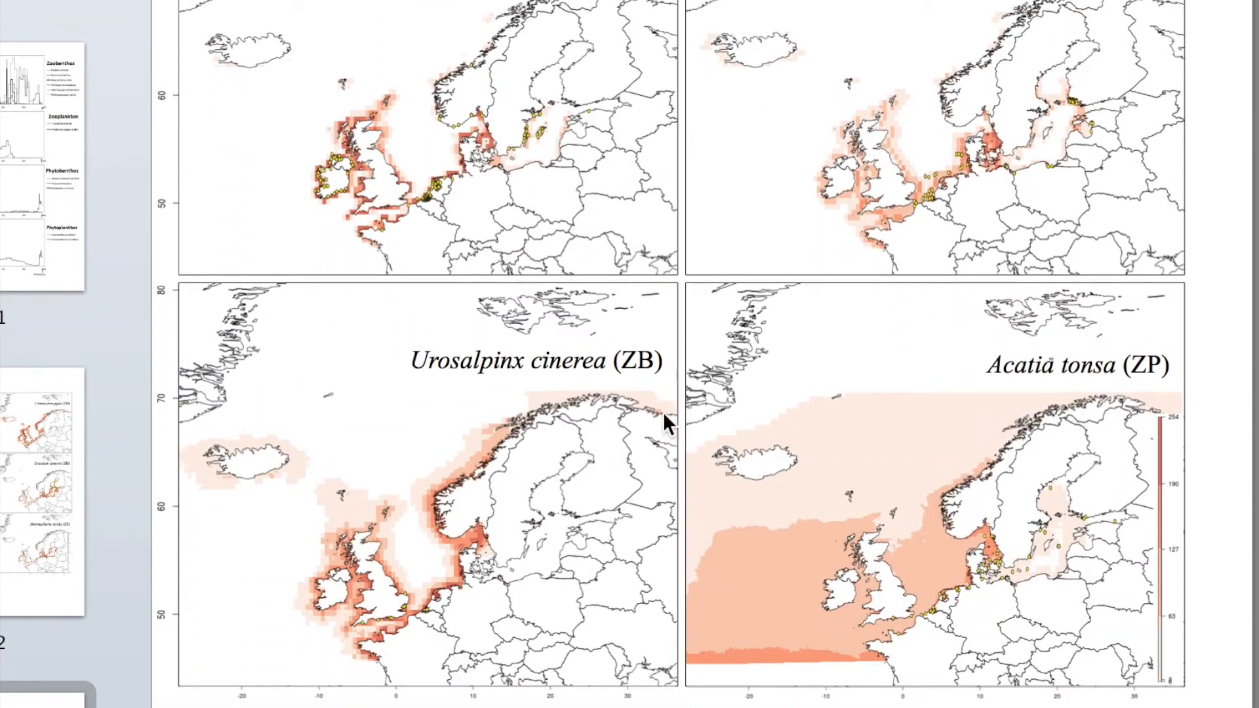
scroll(679, 457, down, 6)
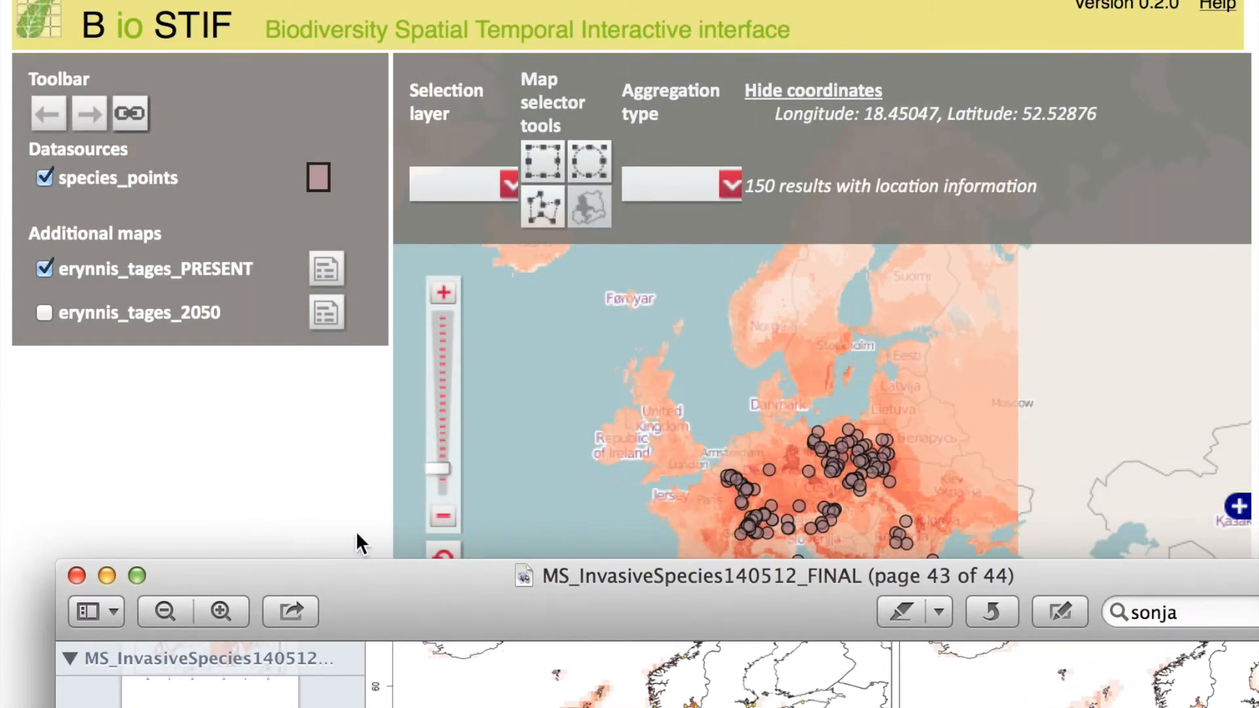
key(super+h)
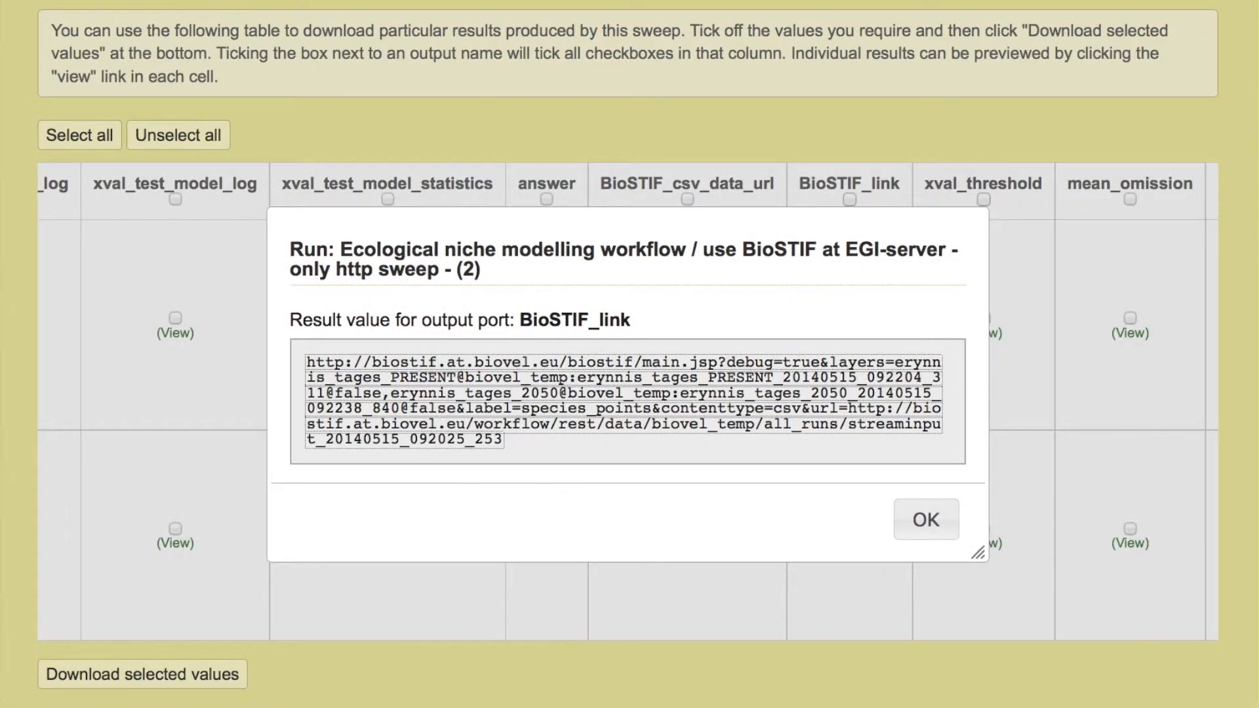
- Close the BioSTIF_link preview and open the management page of the finished sweep
click(921, 520)
scroll(649, 476, left, 15)
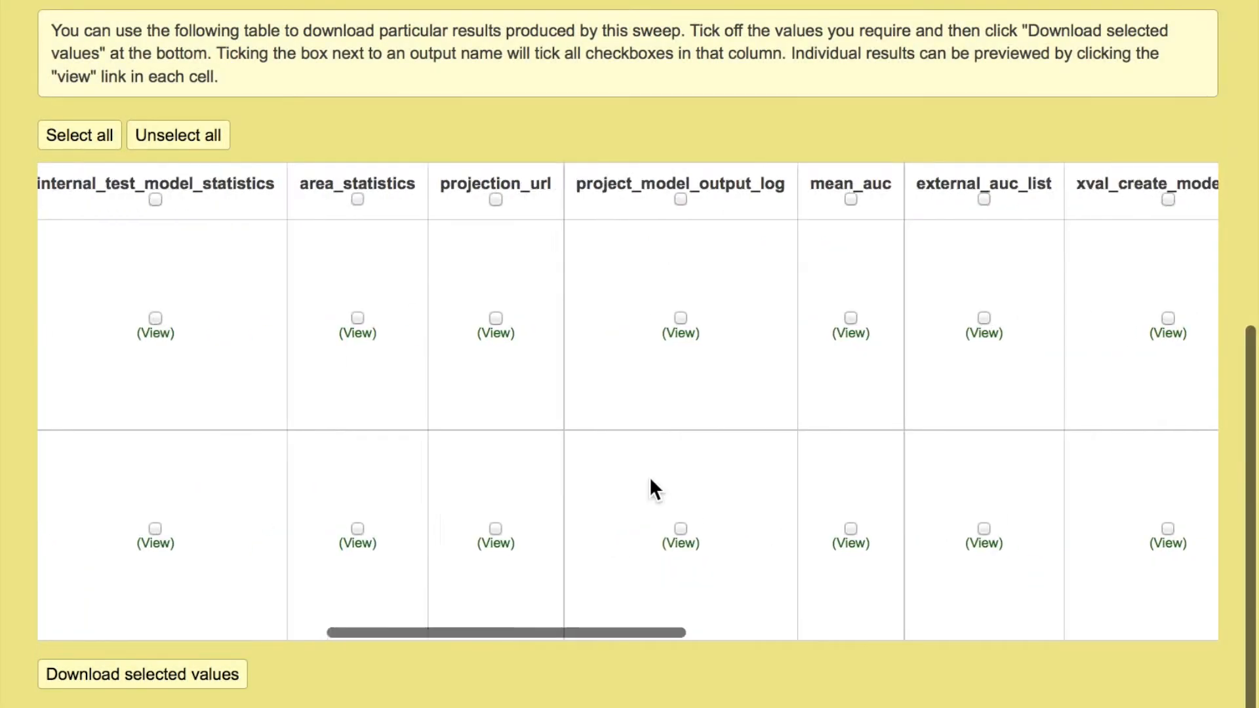
scroll(1221, 101, up, 10)
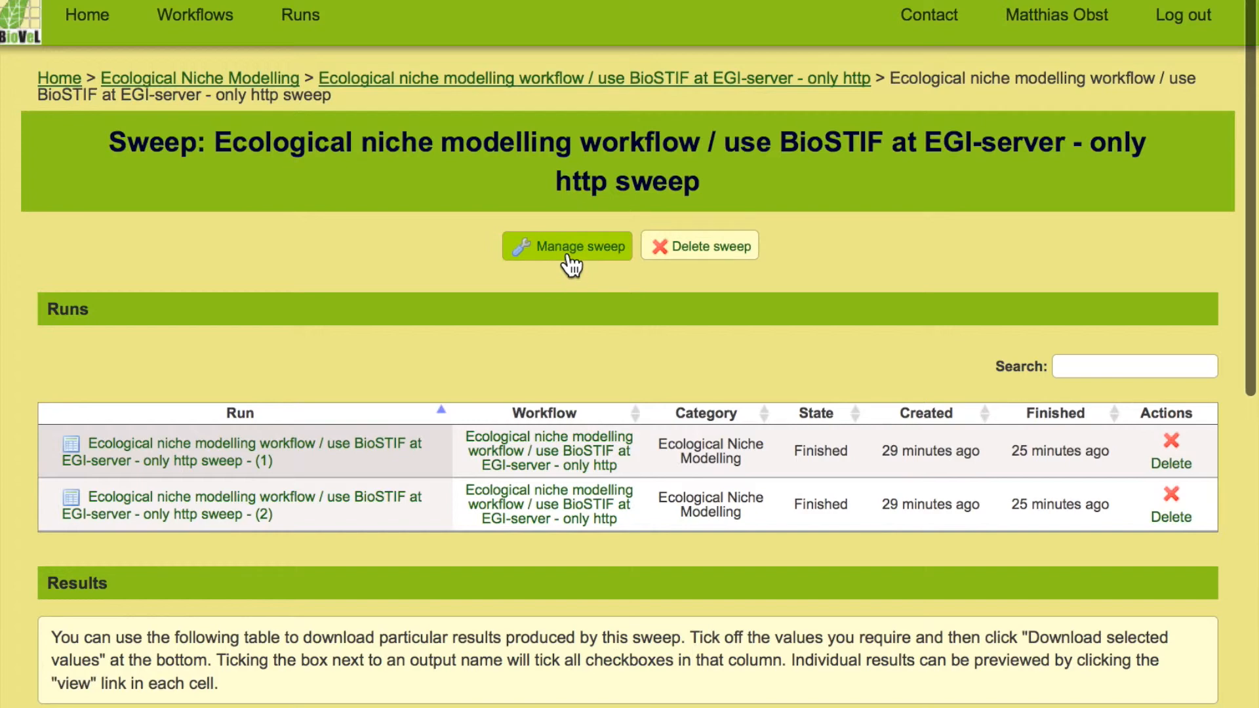
click(569, 259)
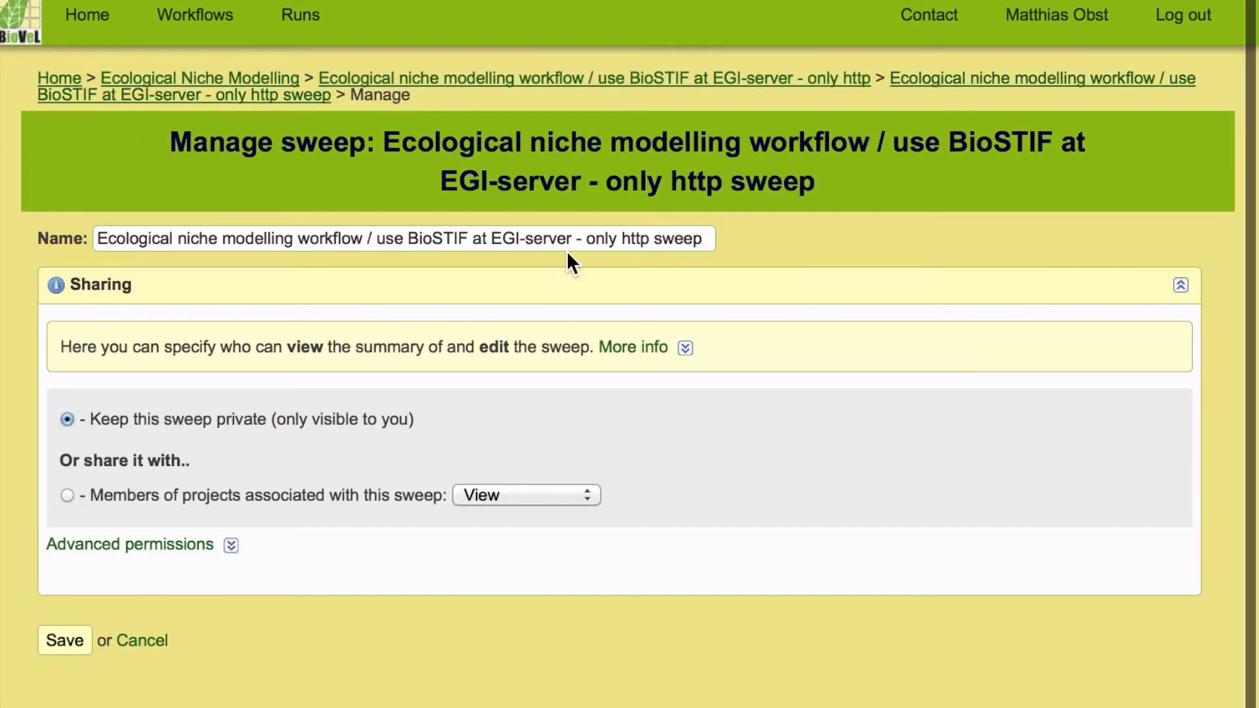
- Show the sweep's advanced permissions and set the access level for members of associated projects to View and edit
click(126, 545)
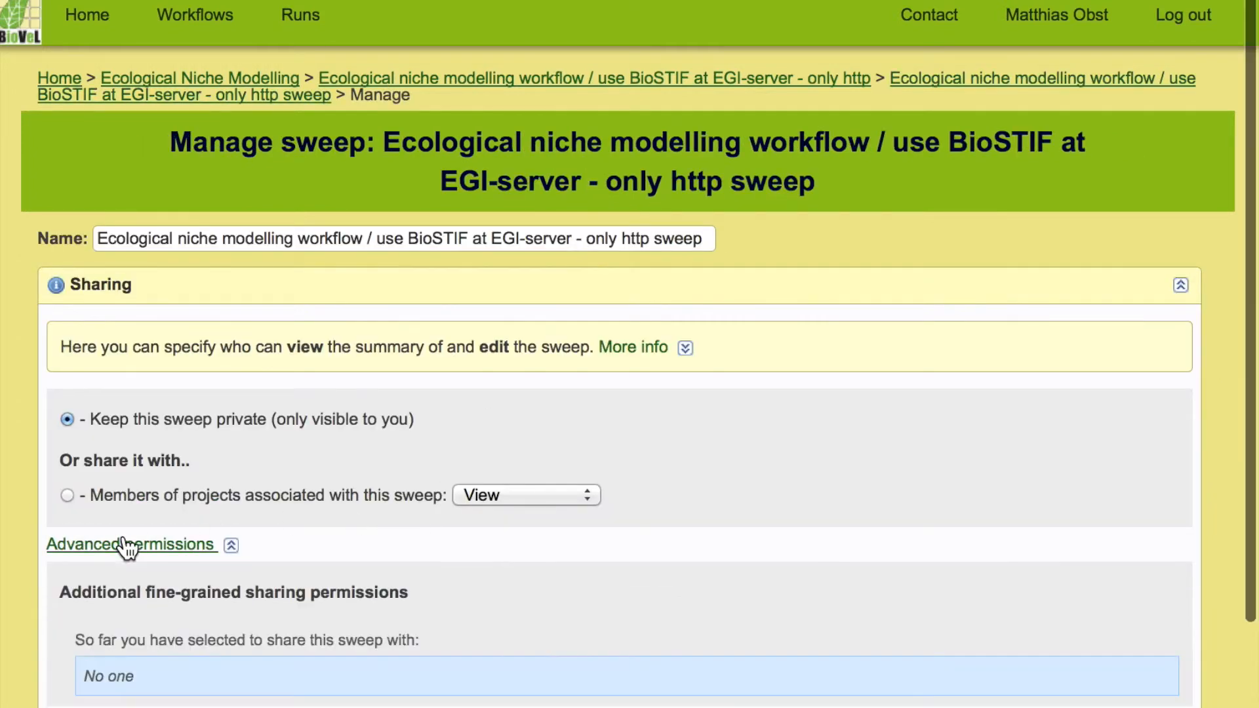
click(486, 496)
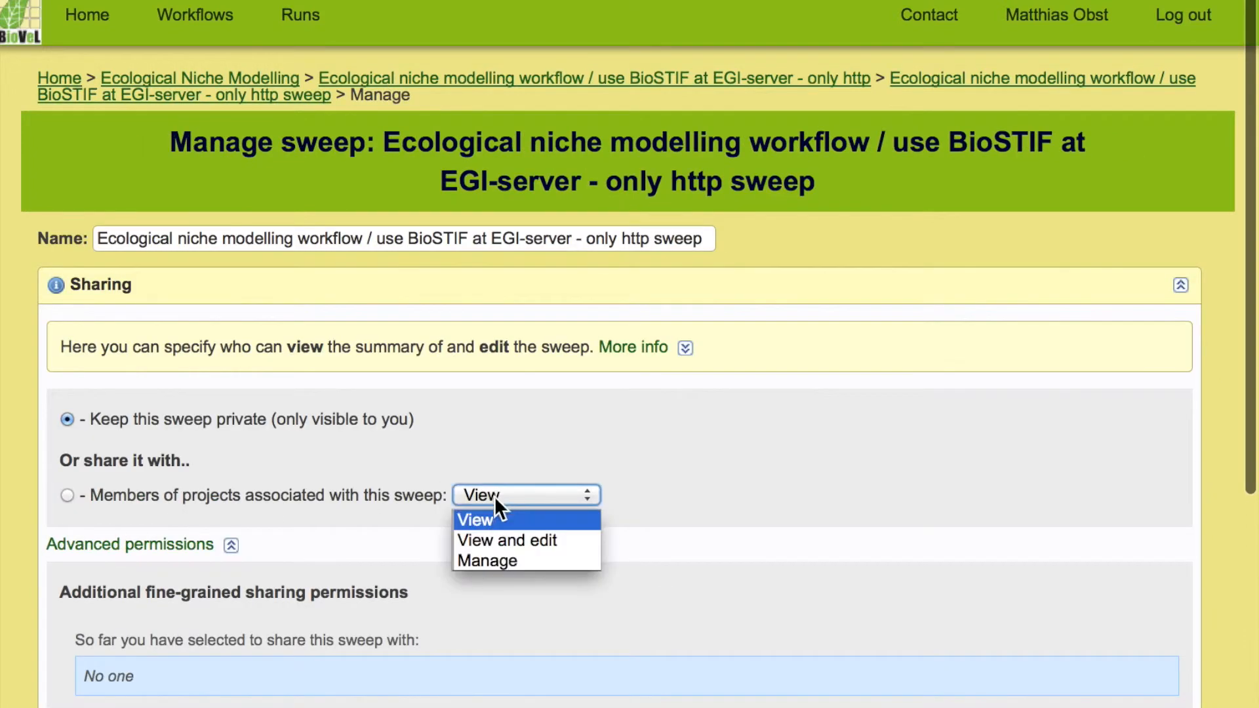
click(490, 541)
- Add the BioVeL project, with All BioVeL Project as scope, to the sweep's fine-grained sharing permissions
scroll(709, 505, down, 2)
scroll(713, 502, down, 5)
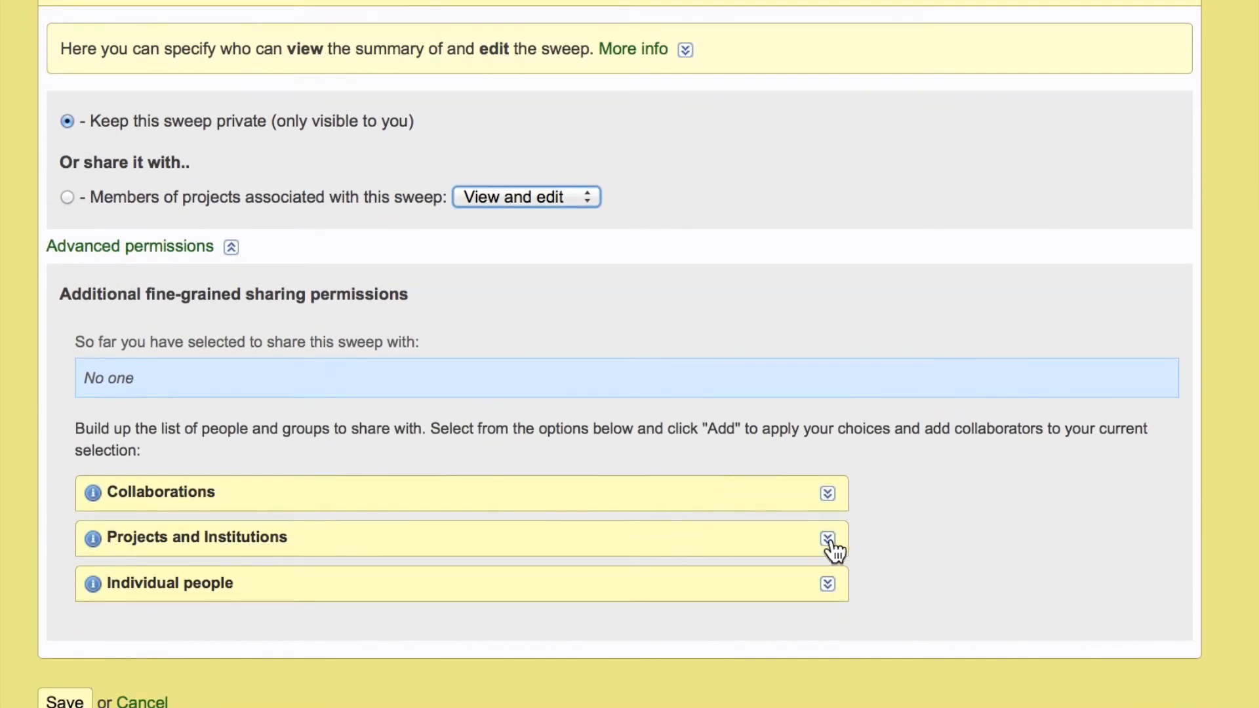
click(829, 540)
click(623, 670)
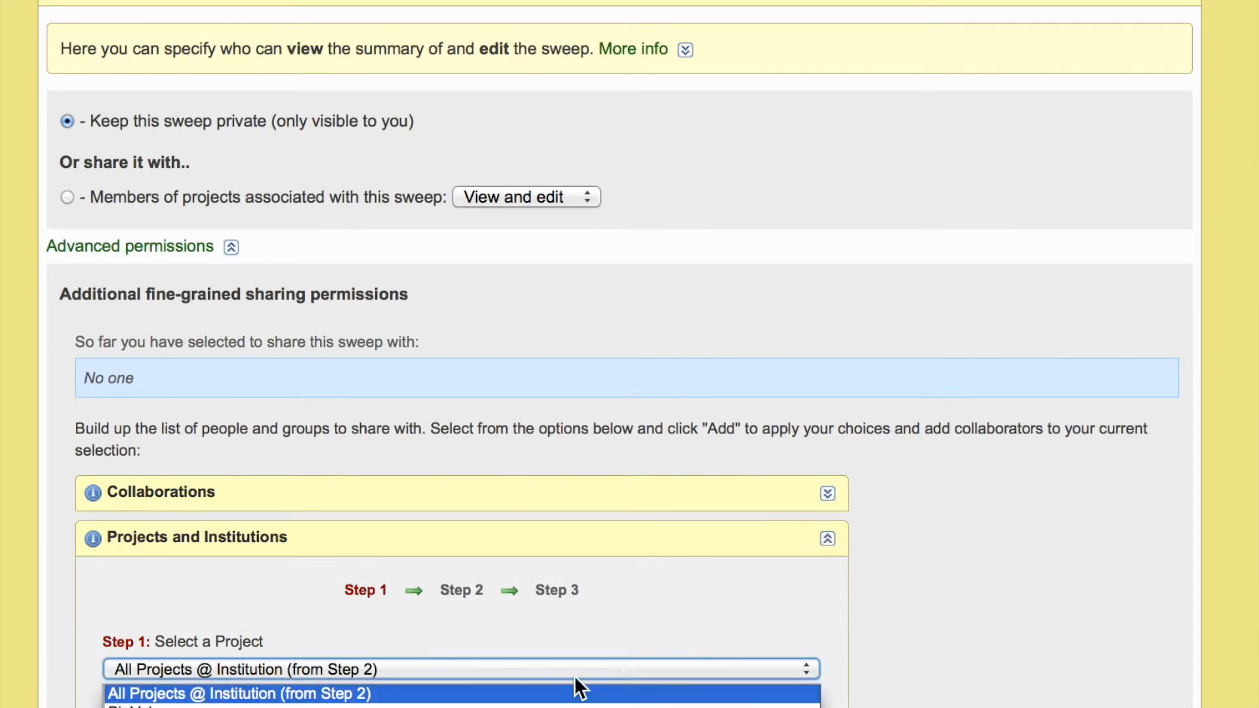
click(311, 700)
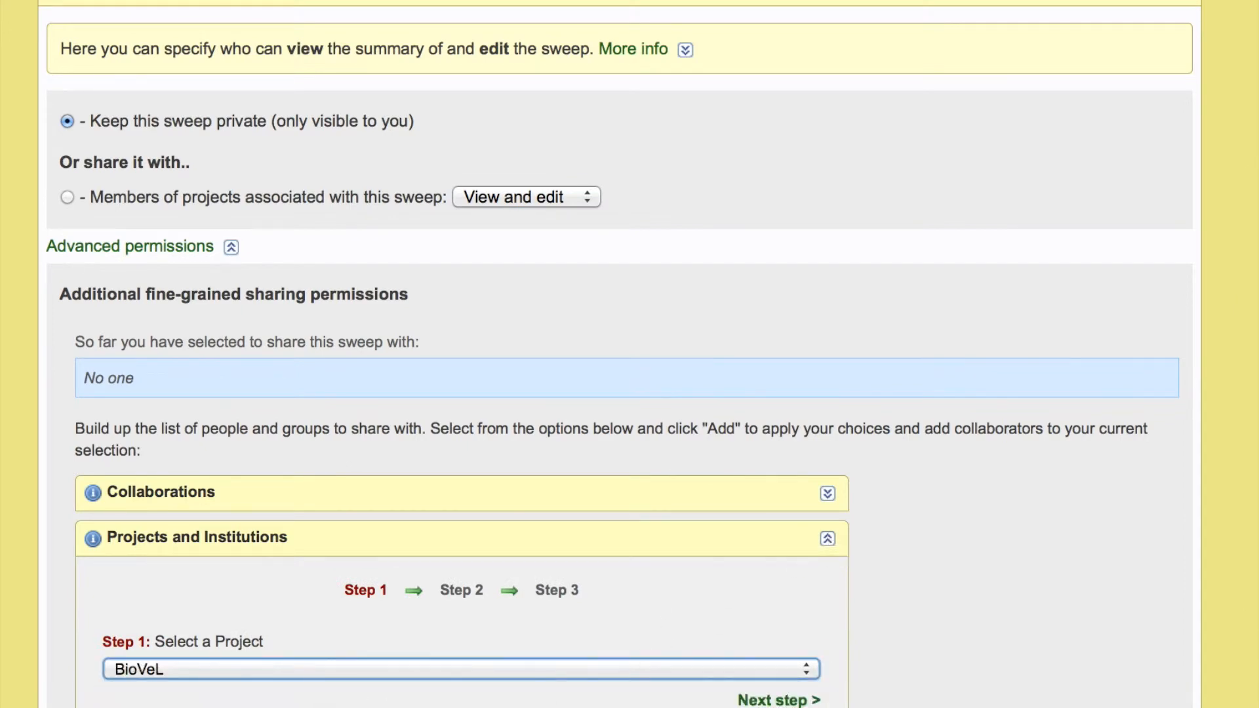
click(779, 701)
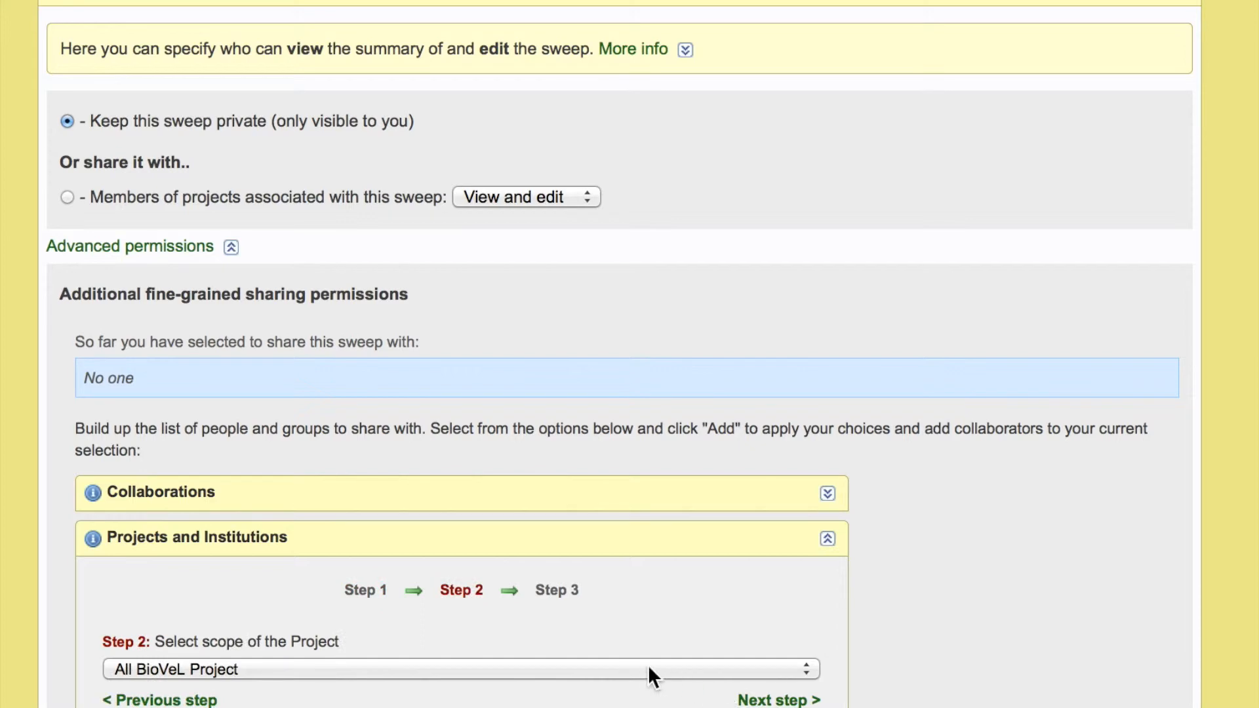
click(779, 700)
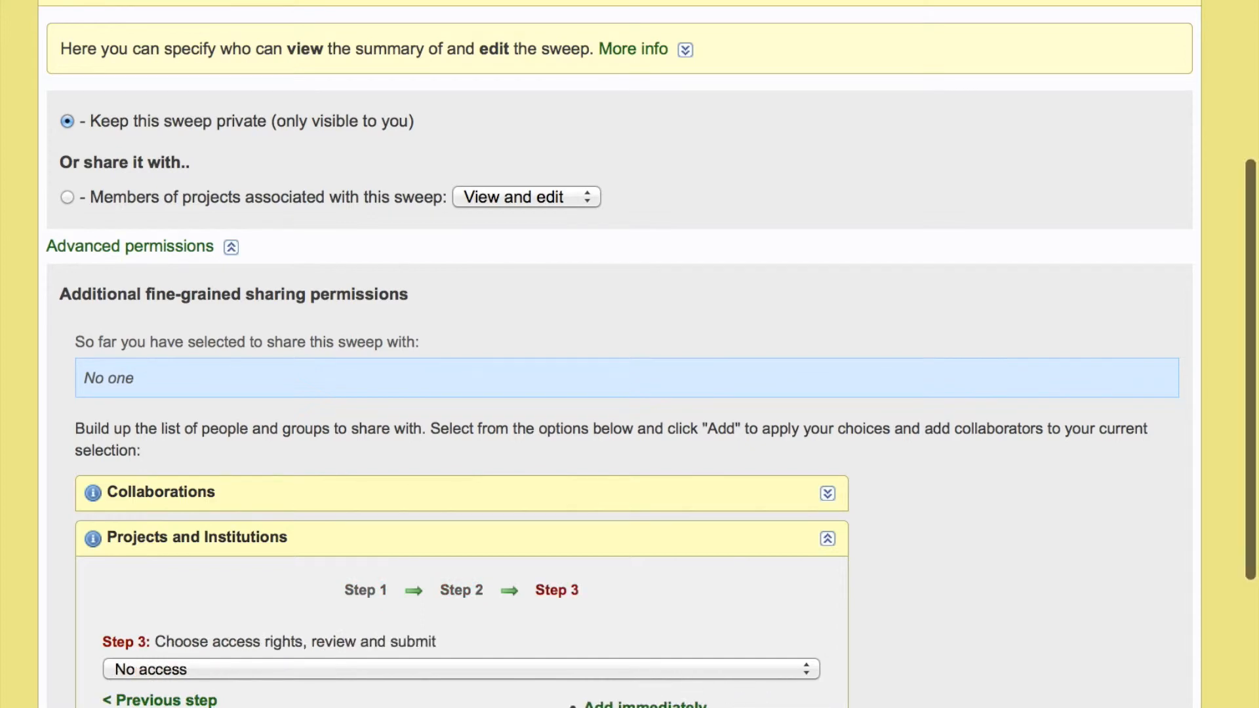
click(645, 707)
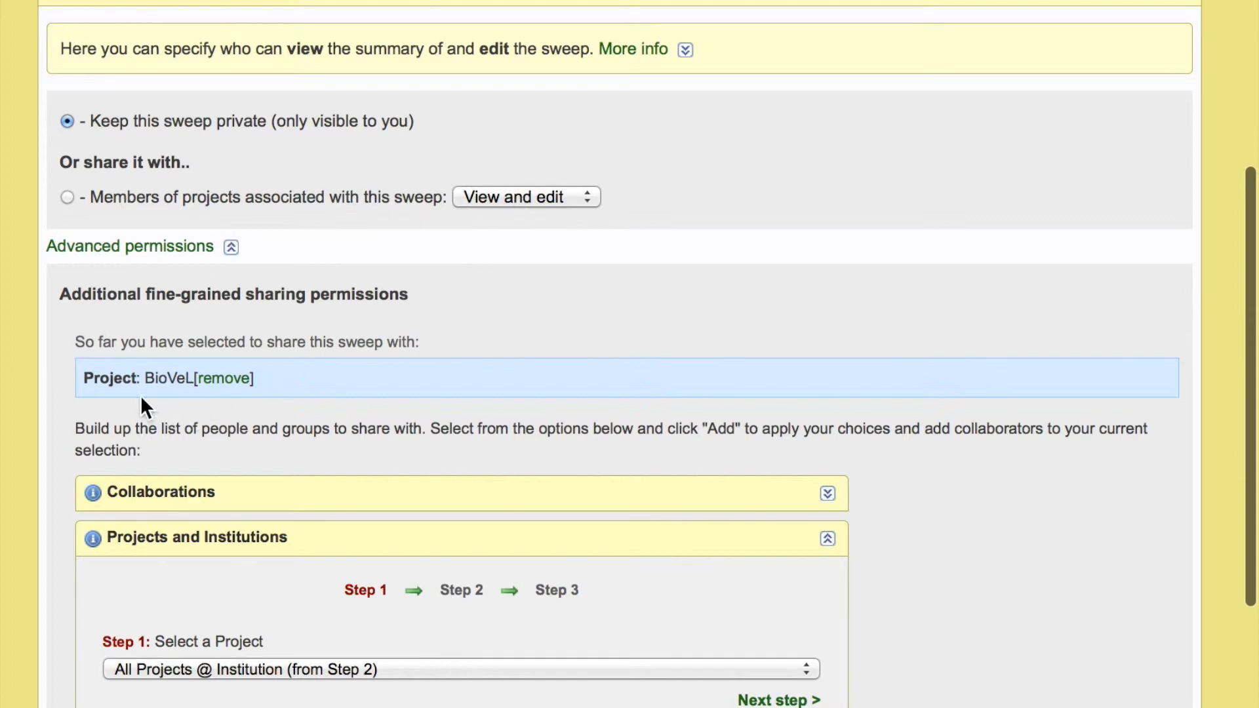
- Review the BioVeL entry in the sharing list and save the sweep's sharing settings
drag(110, 379, 228, 391)
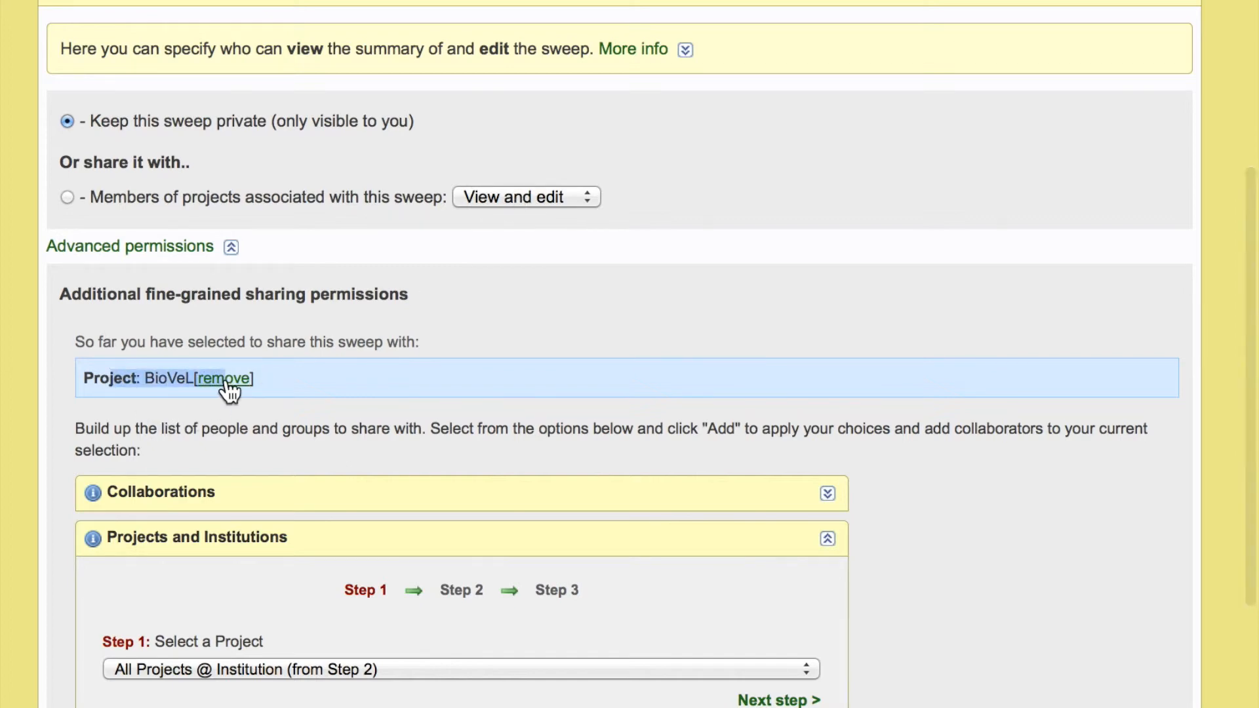
scroll(367, 371, down, 3)
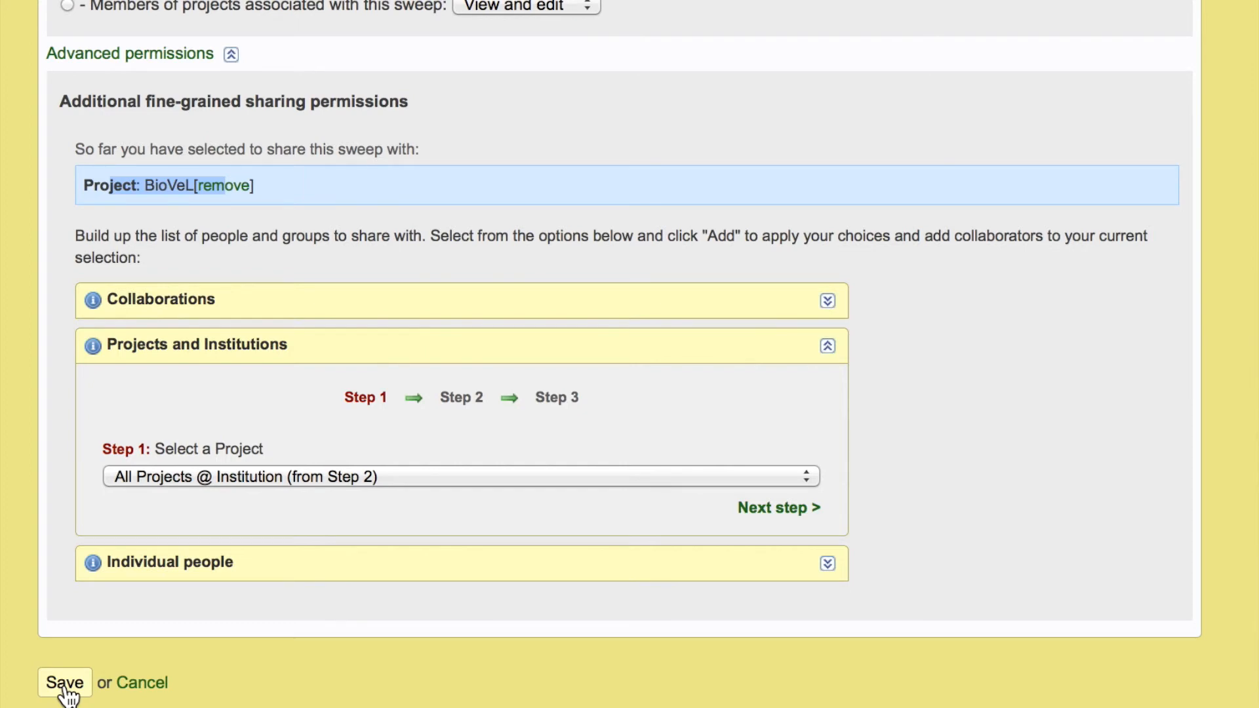
click(67, 687)
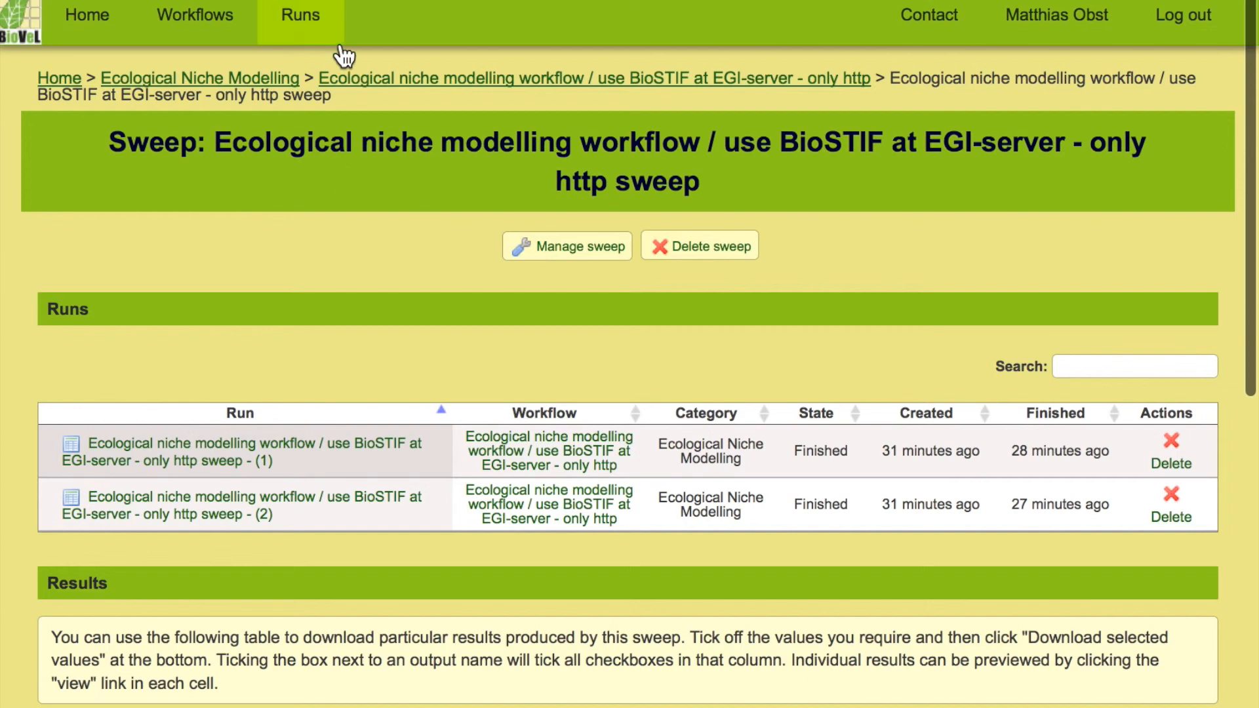
- Open the workflow runs list, check the runs shared by others, and return to your own runs
click(308, 31)
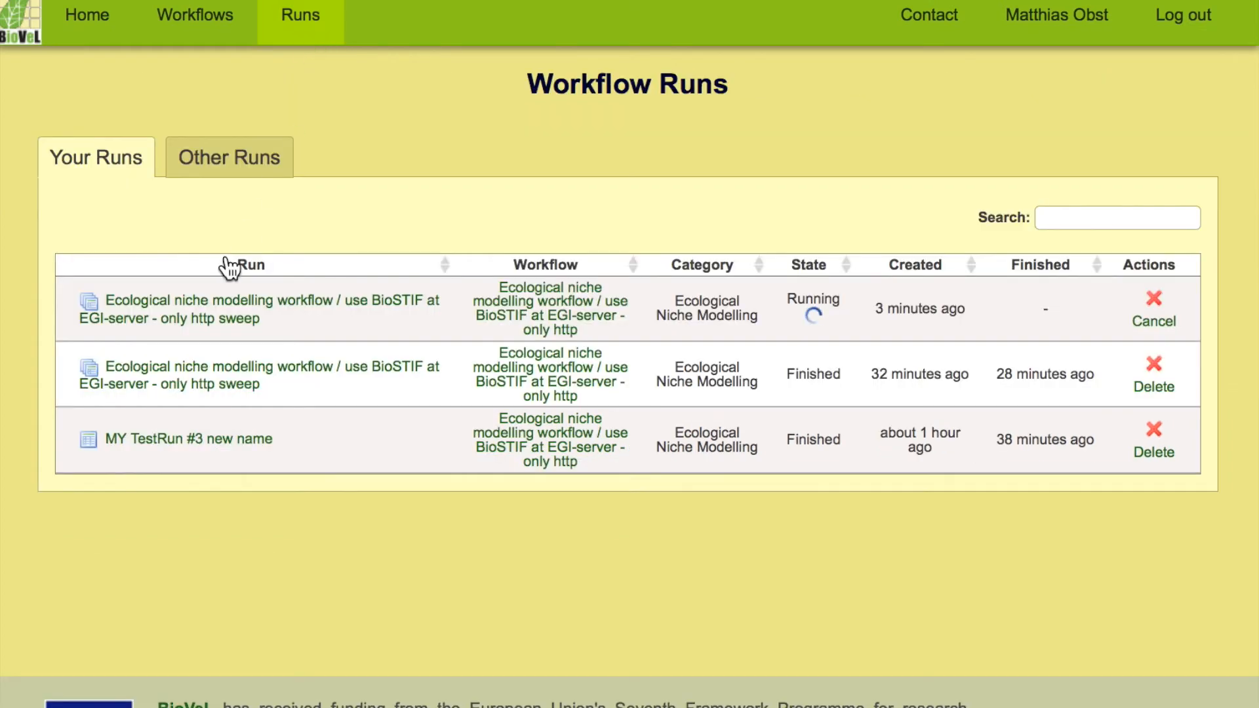
click(222, 174)
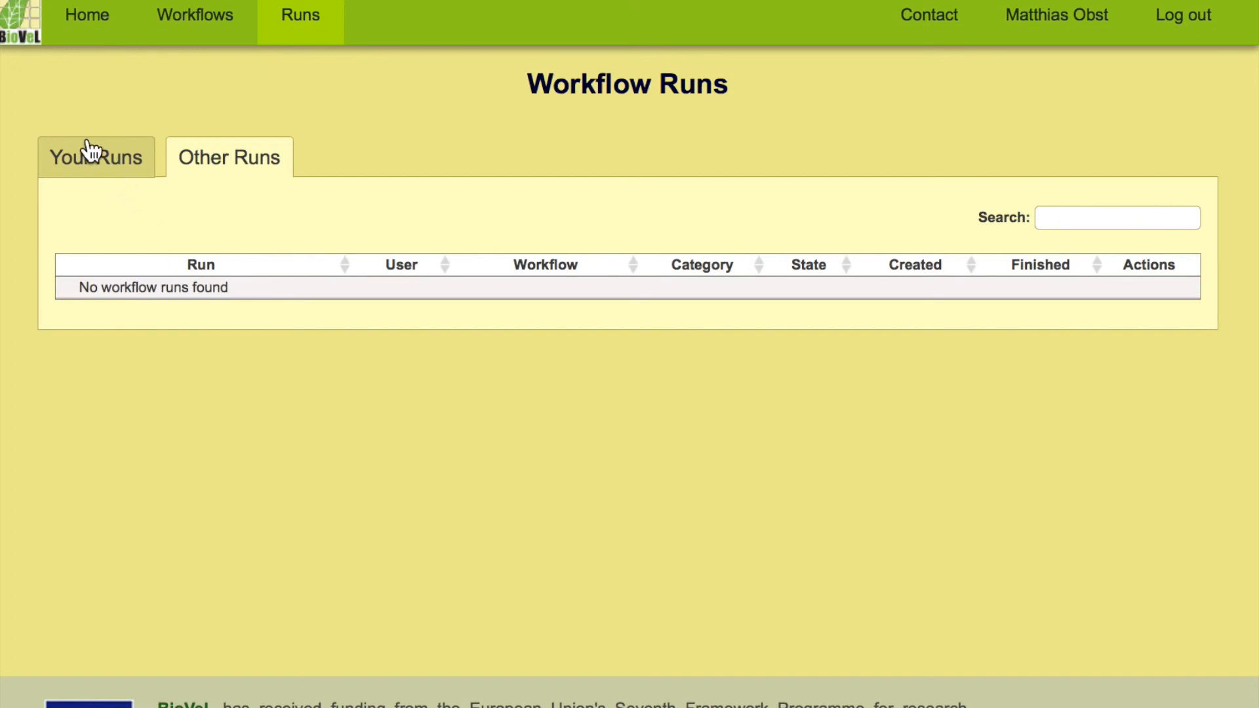
click(94, 164)
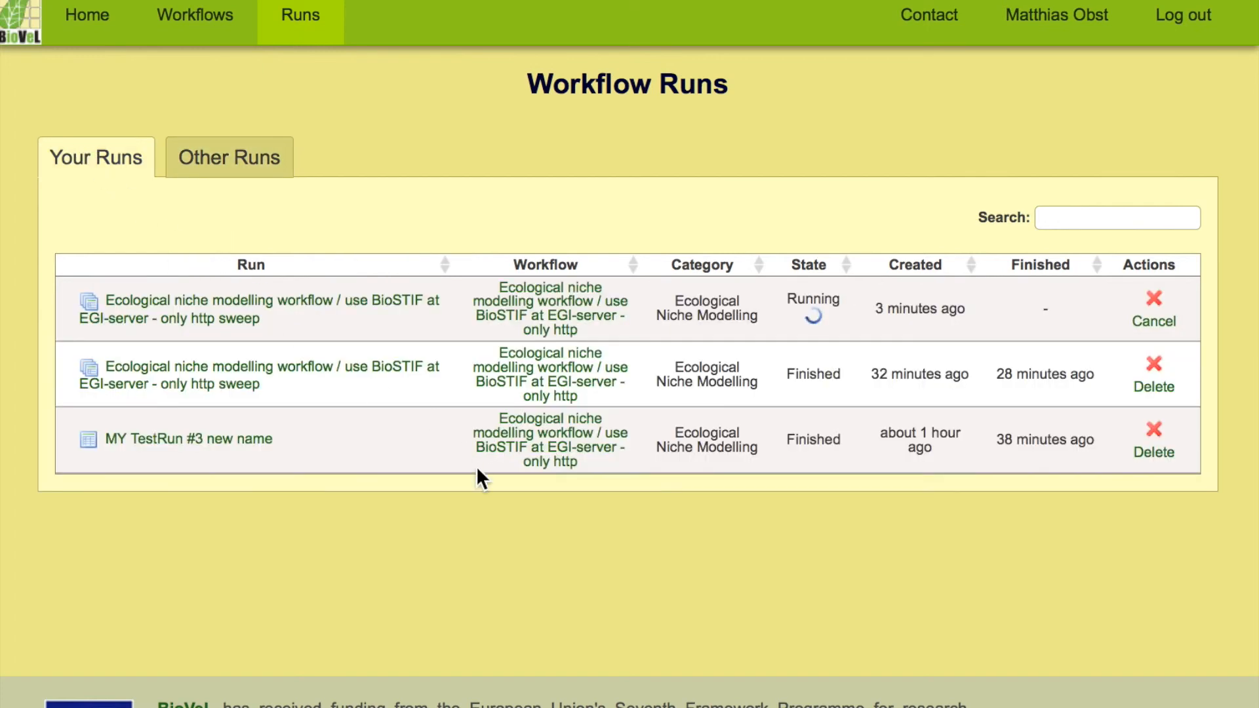